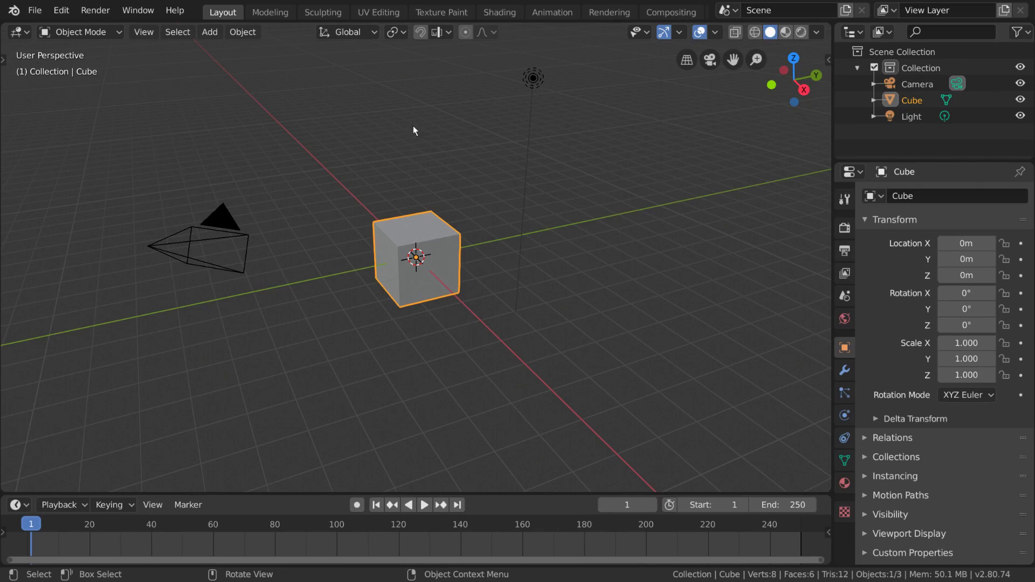
Select Collection, Camera, Cube and Light in the outliner, toggling Collection's visibility off and on.
left_click(939, 71)
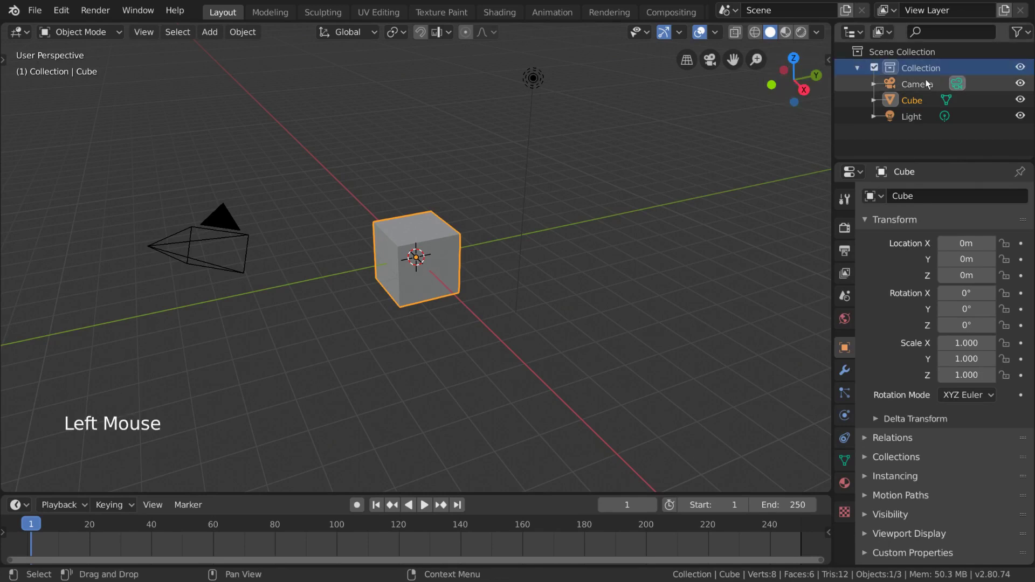
left_click(926, 84)
left_click(917, 101)
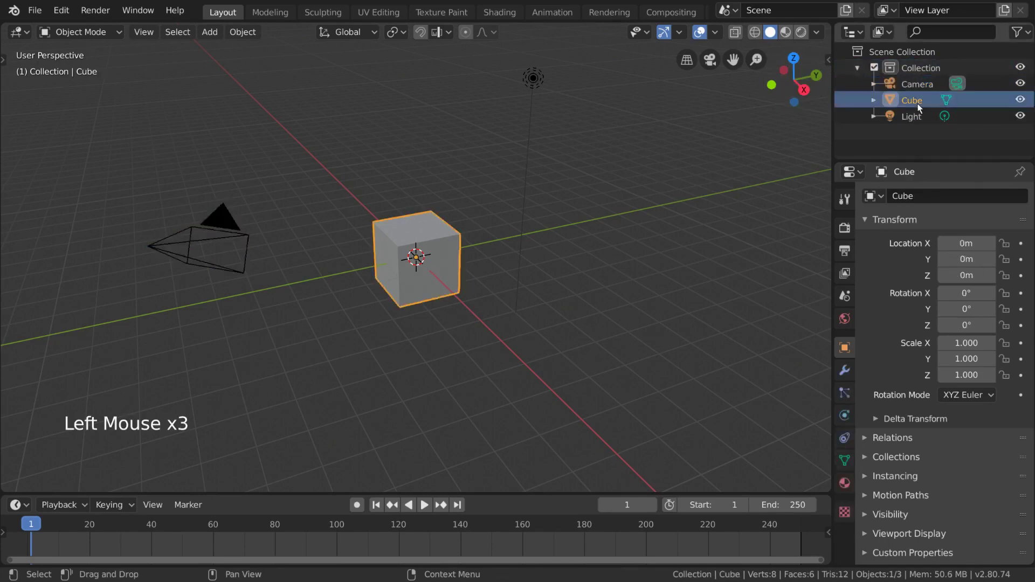
left_click(918, 116)
left_click(1020, 67)
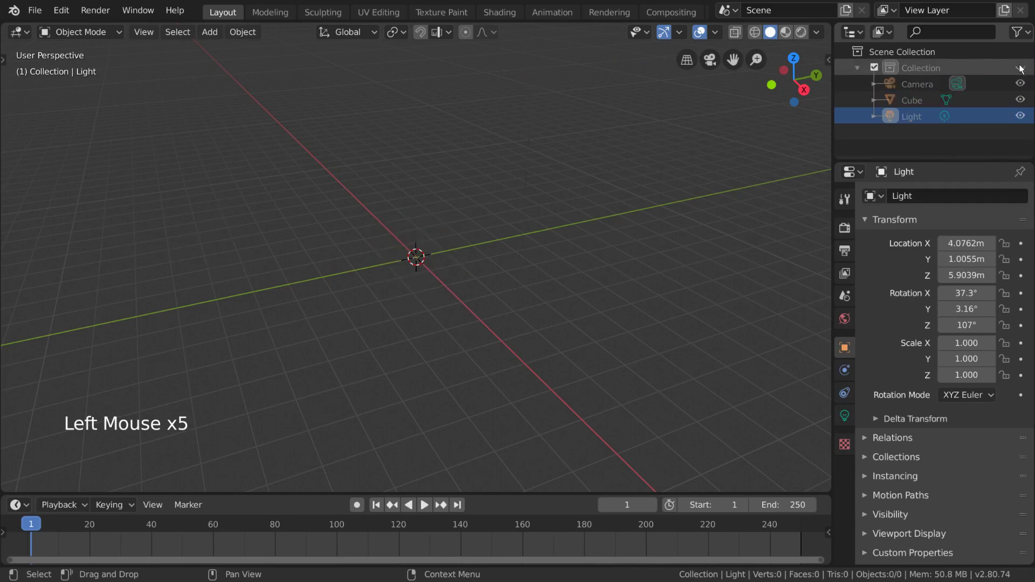
left_click(1020, 67)
left_click(915, 68)
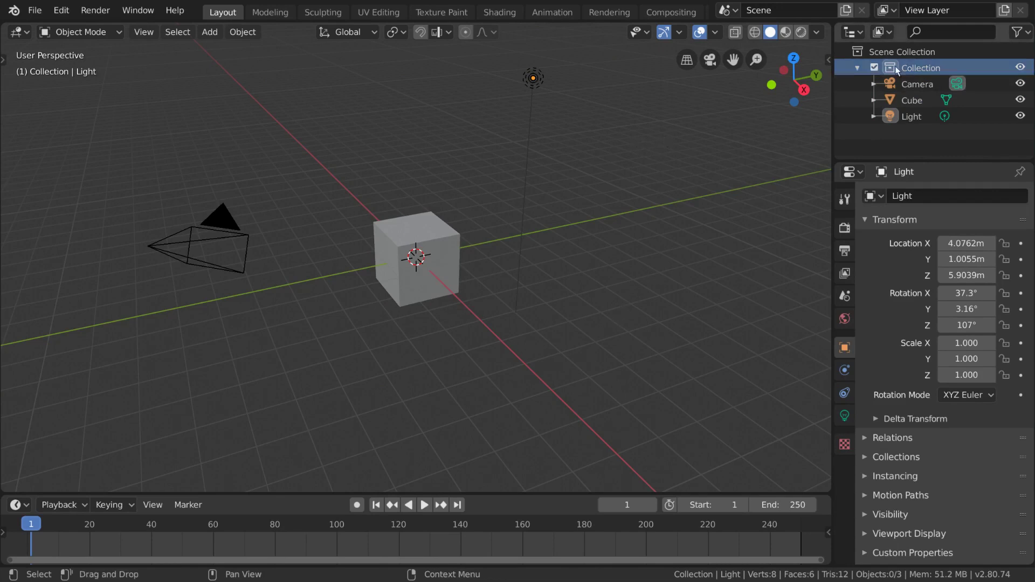
left_click(923, 51)
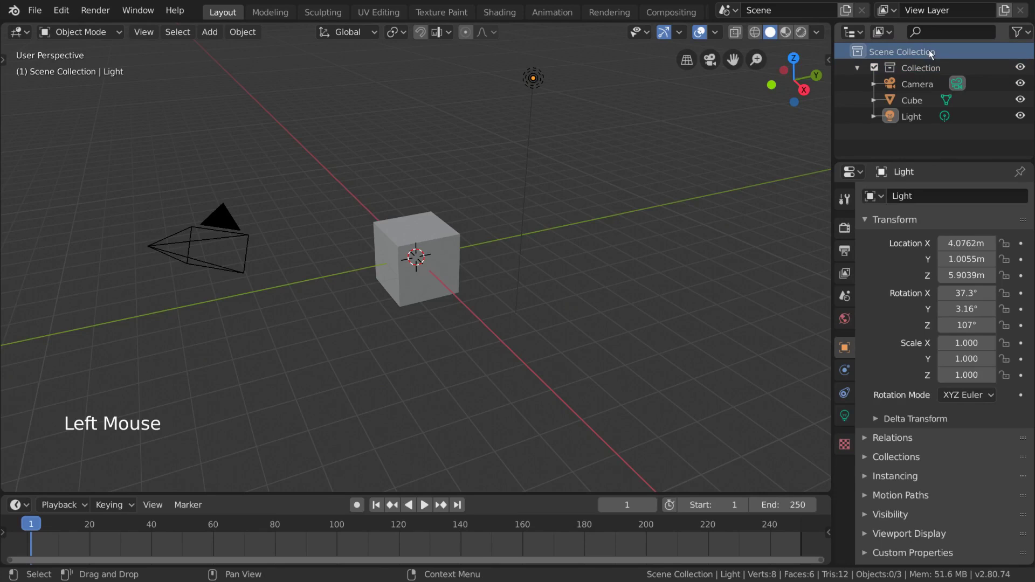
left_click(939, 65)
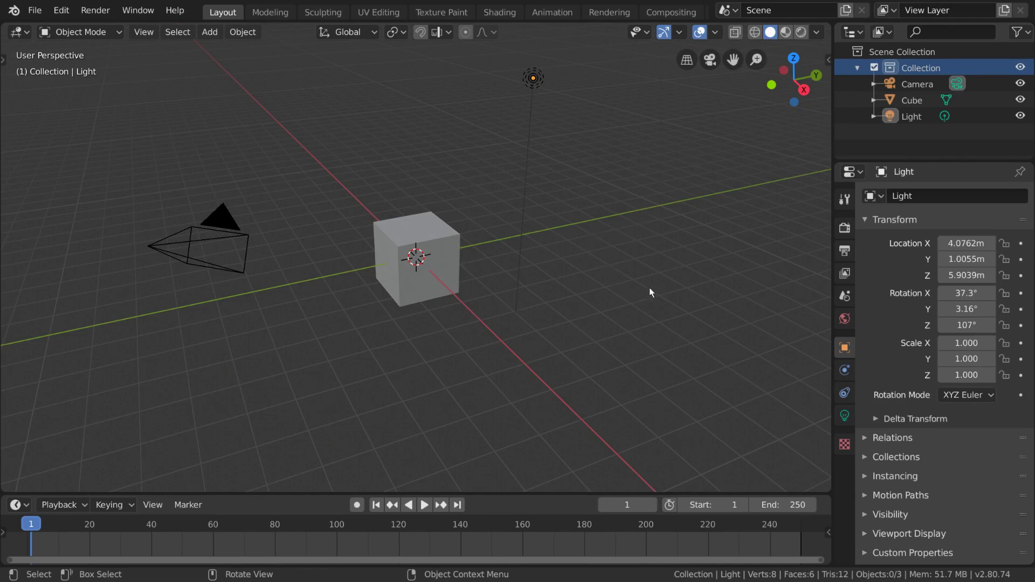
Scale the cube up to 17.343 so it surrounds the scene.
left_click(452, 247)
key("s")
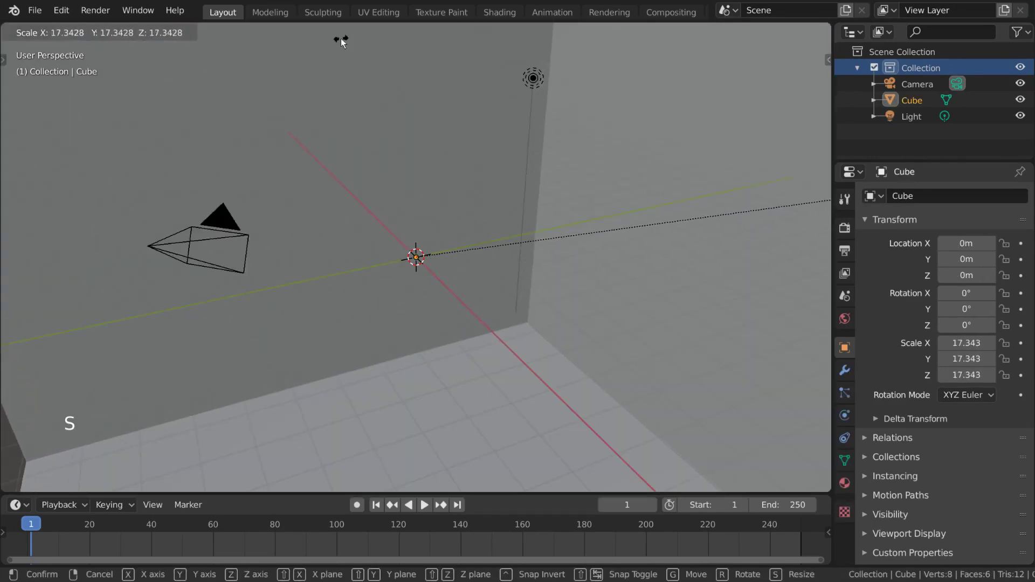
left_click(341, 38)
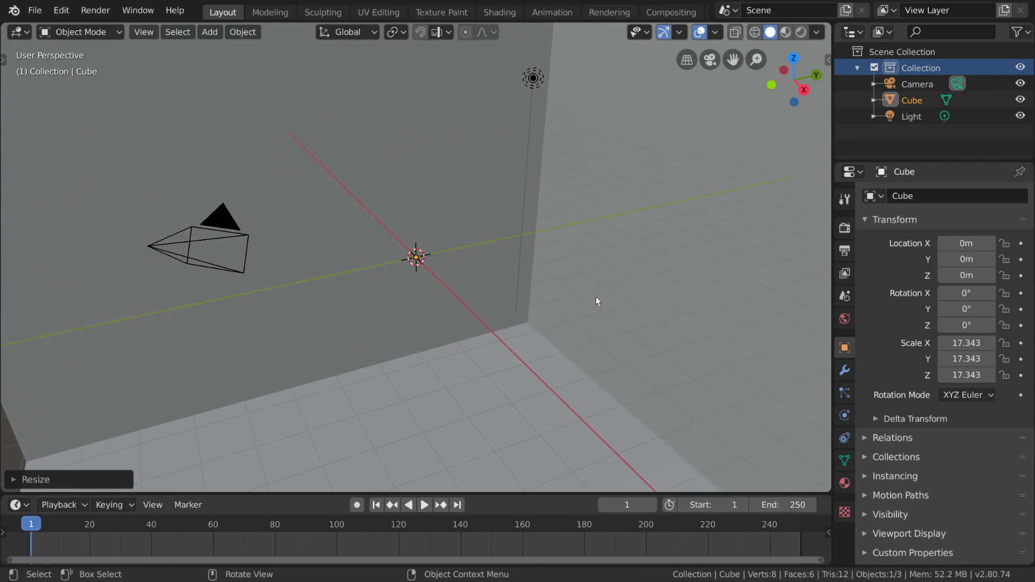
Add a Suzanne monkey mesh at the world origin.
left_click(209, 34)
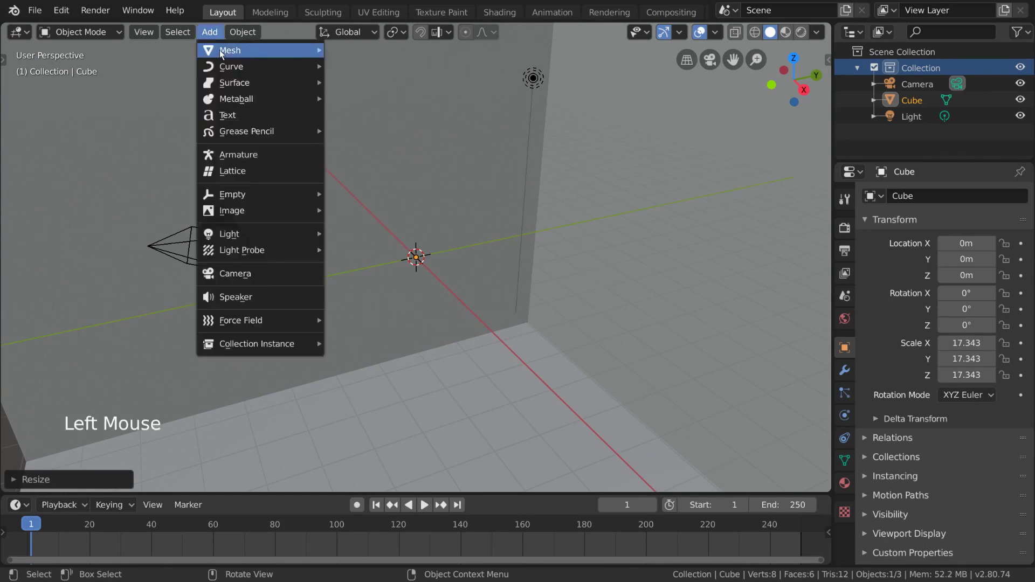
mouse_move(232, 48)
left_click(410, 203)
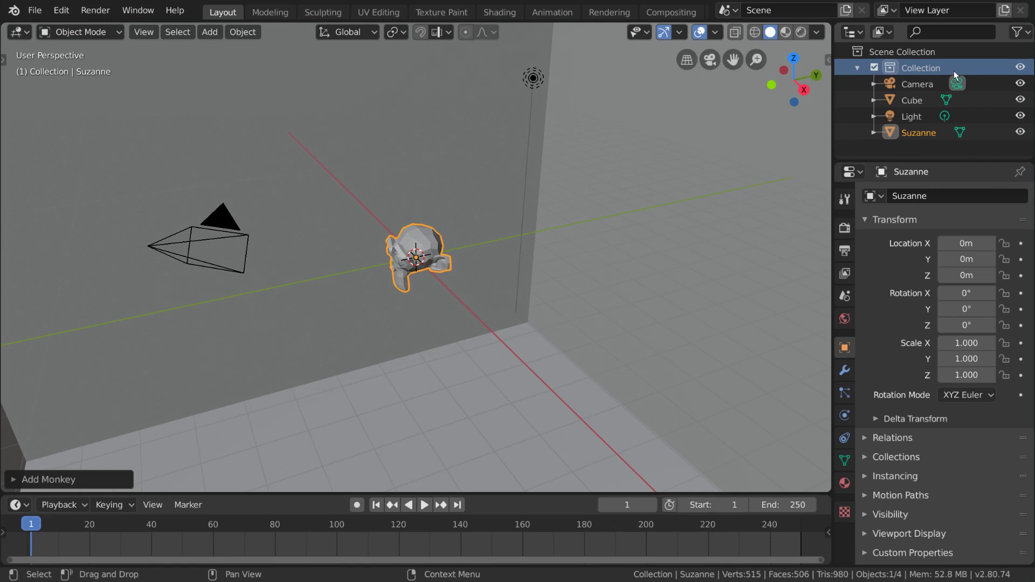
left_click(856, 67)
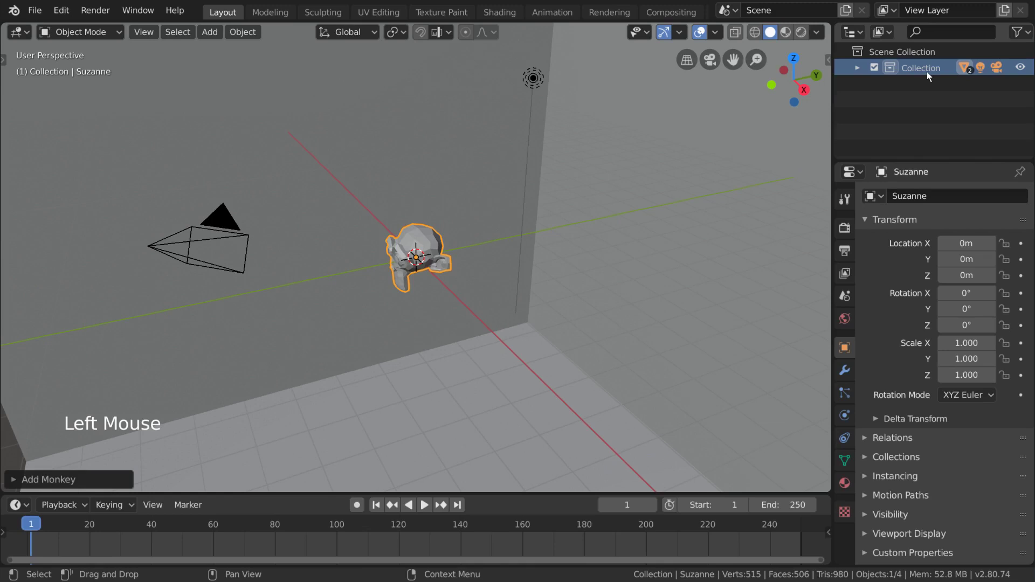
left_click(857, 67)
left_click(857, 69)
left_click(858, 68)
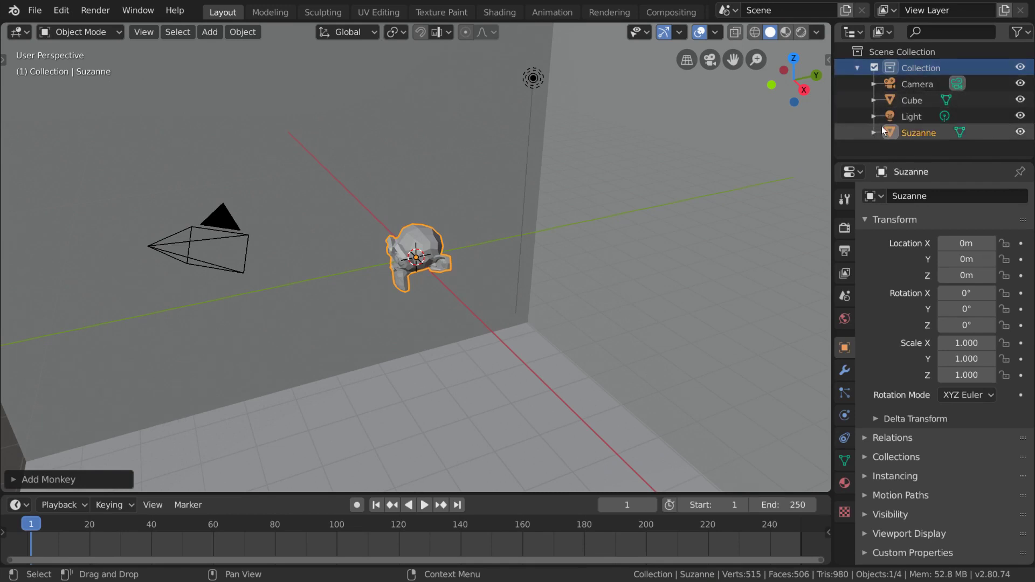
key("KP_Subtract")
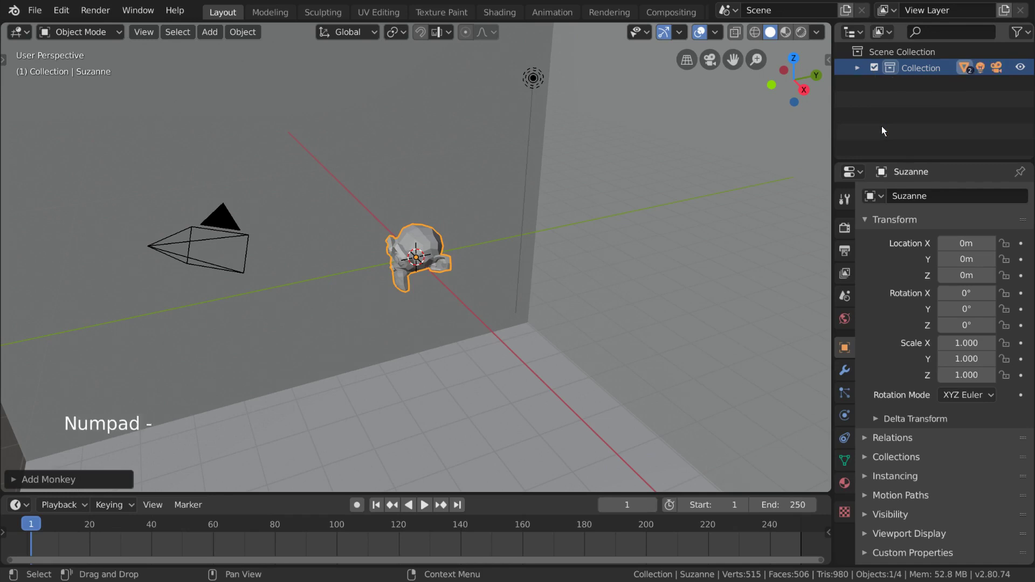
key("KP_Add")
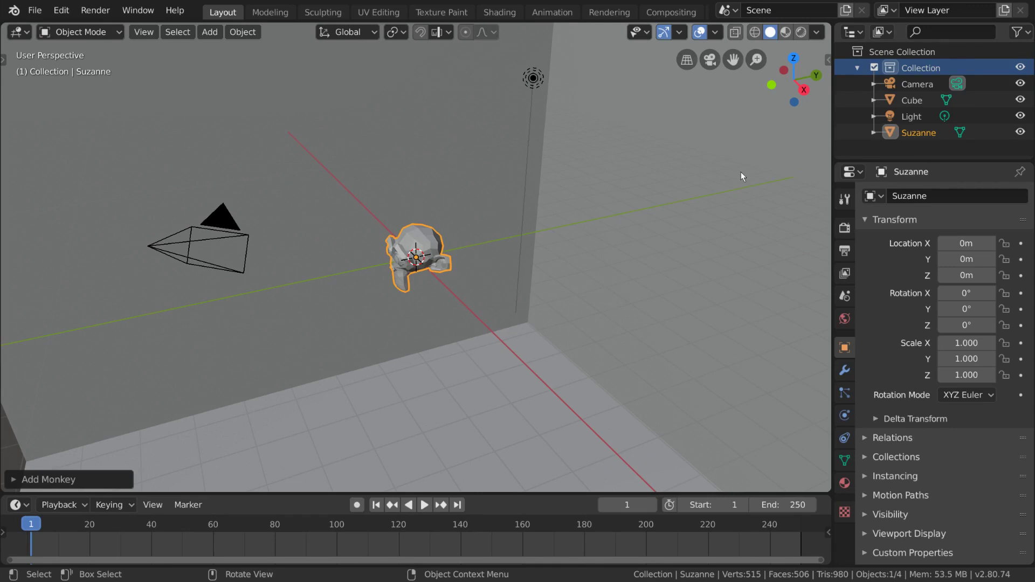
left_click(483, 237)
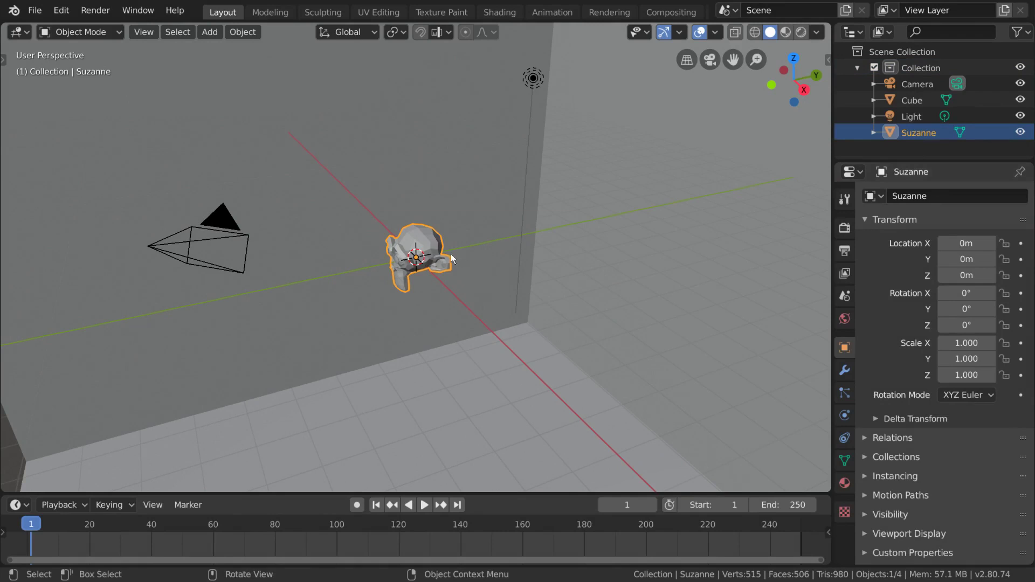
left_click(432, 243)
right_click(551, 286)
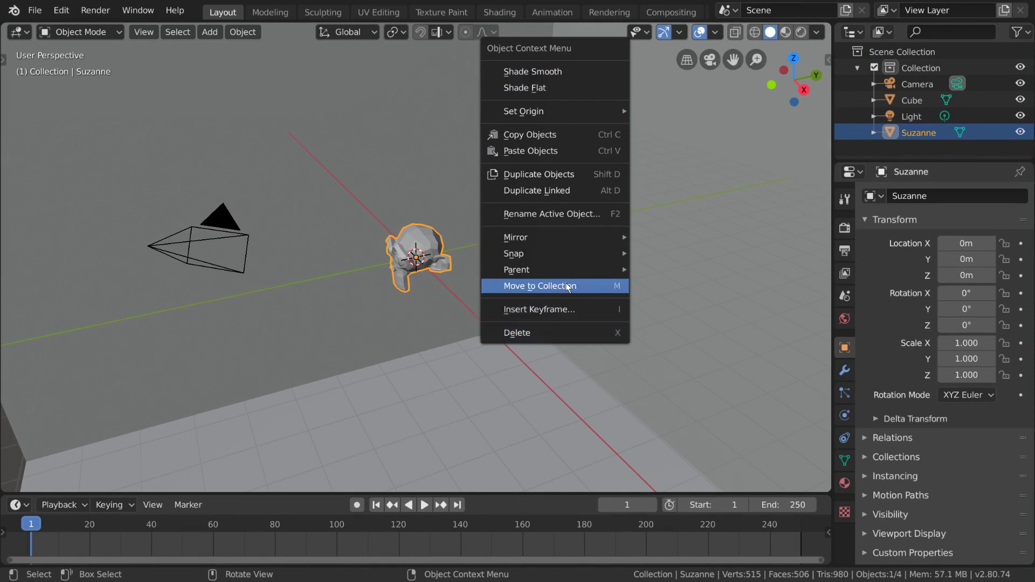
left_click(606, 285)
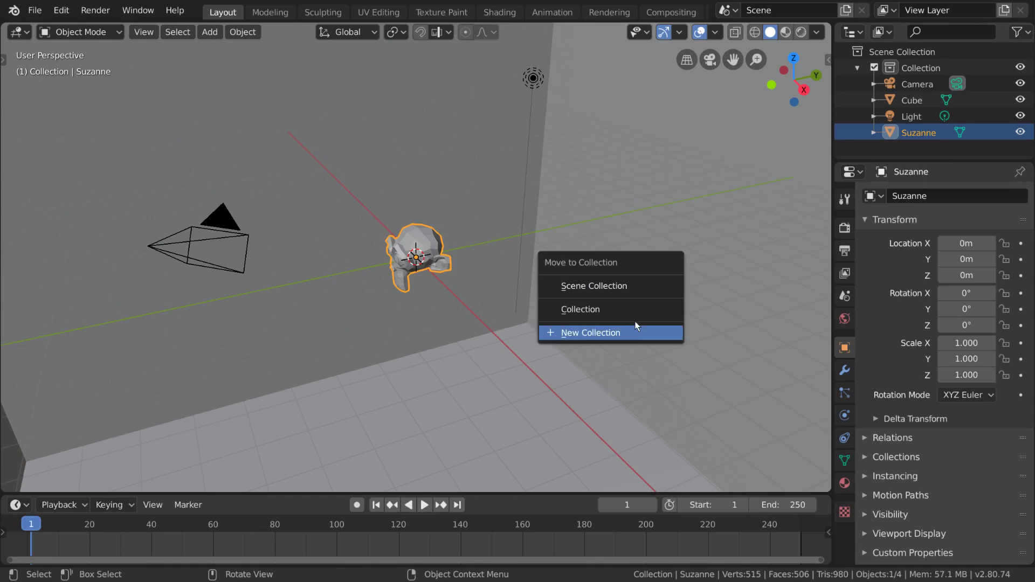
left_click(650, 286)
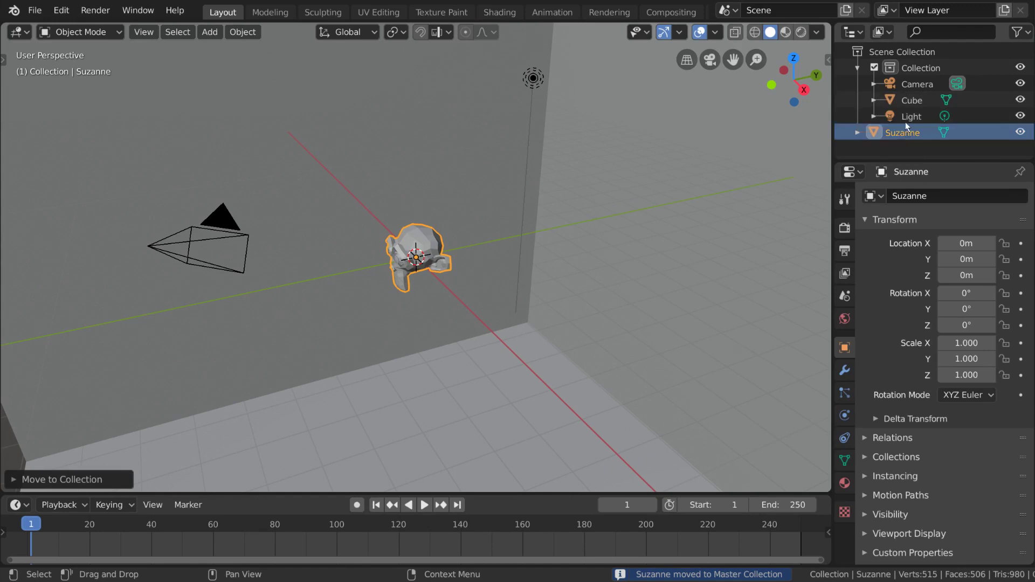
key("ctrl+z")
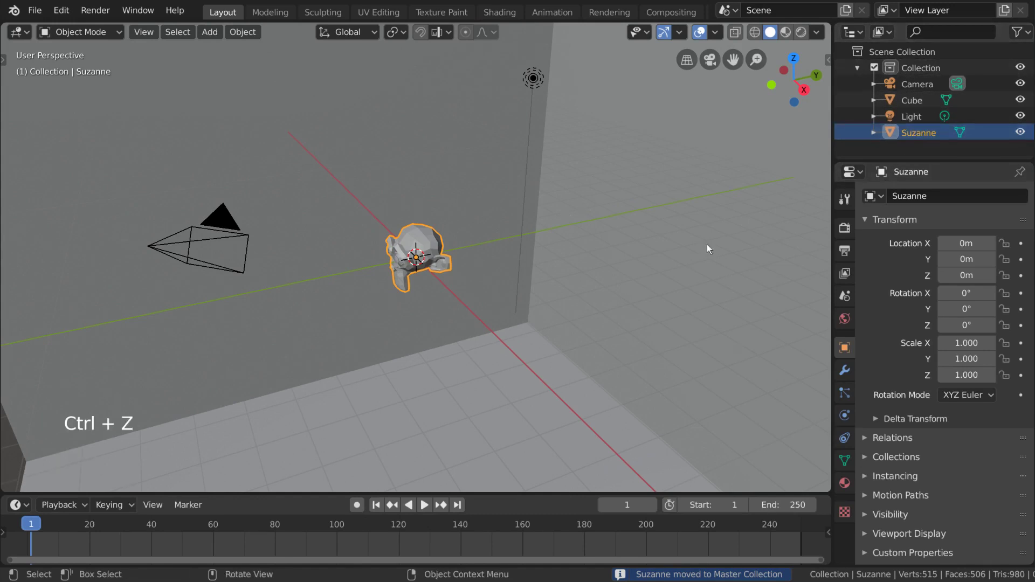
right_click(545, 249)
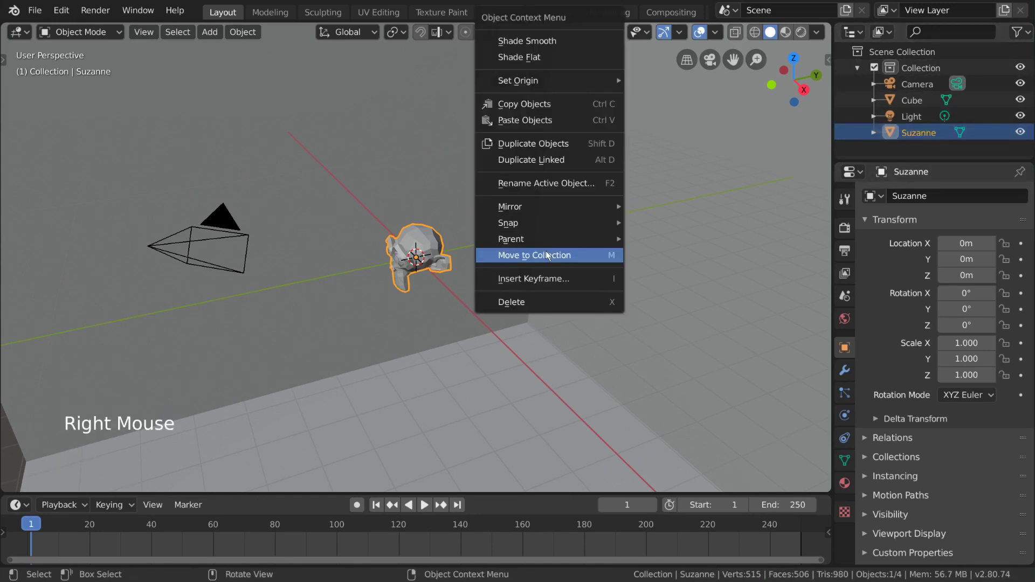
left_click(546, 252)
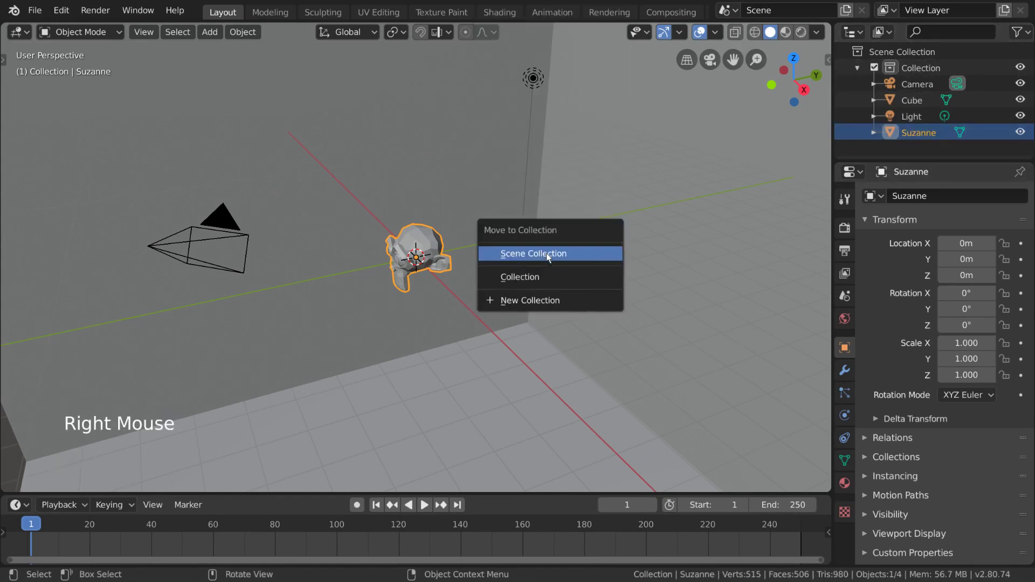
left_click(586, 275)
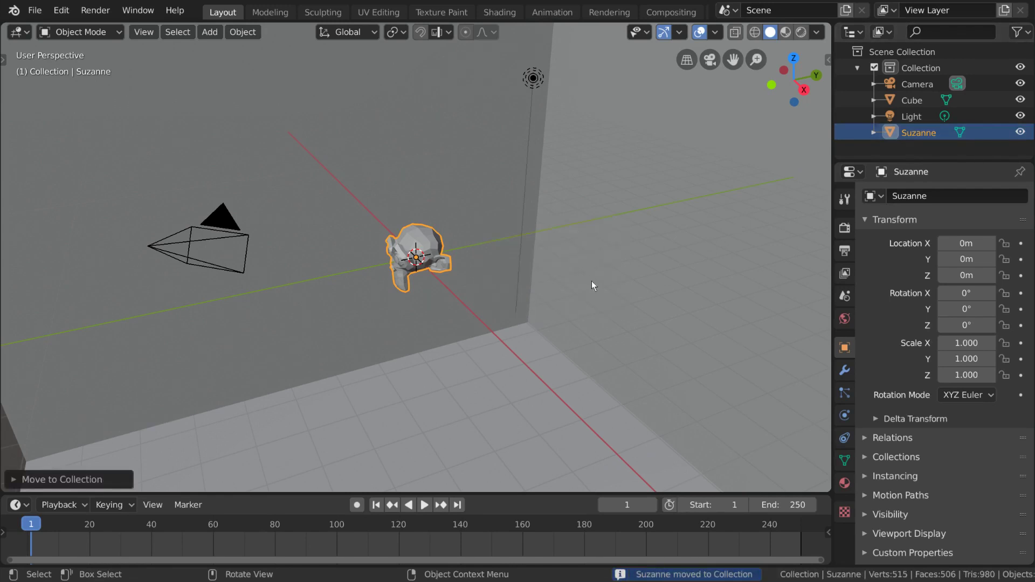
Move the selected Suzanne into a newly created collection named 'Character'.
right_click(531, 277)
left_click(530, 278)
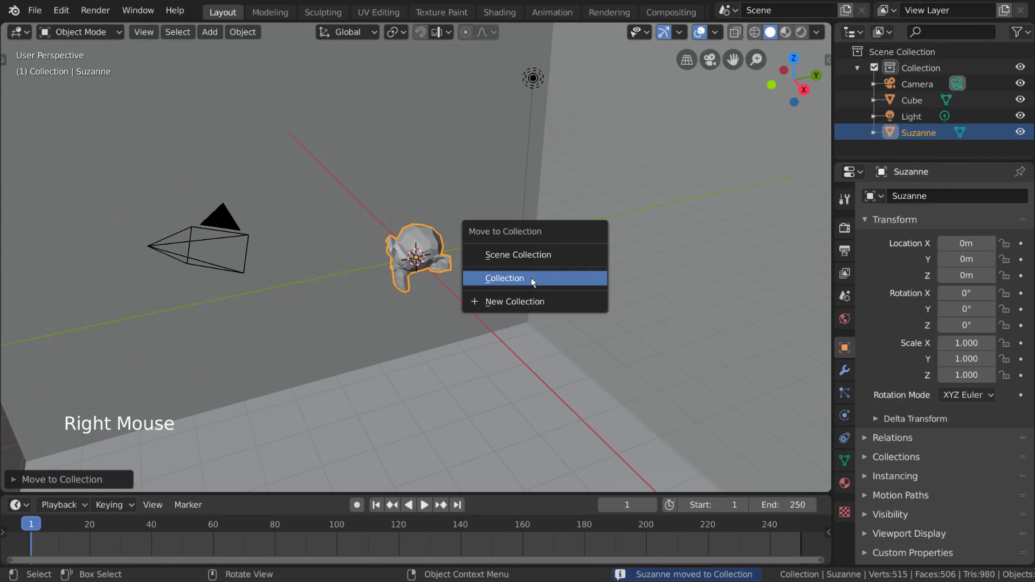
left_click(591, 306)
type("Character")
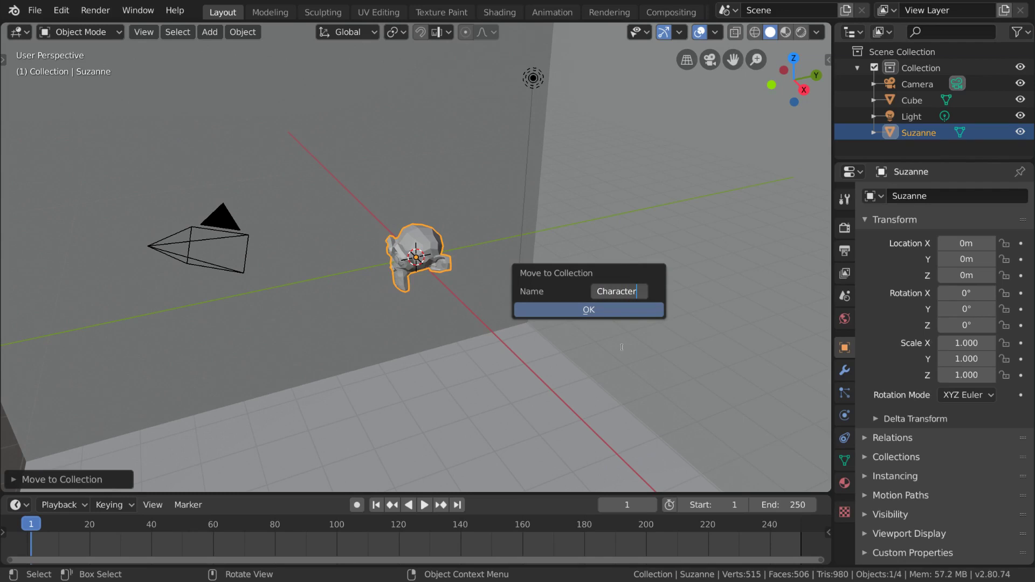
key("Return")
key("Return")
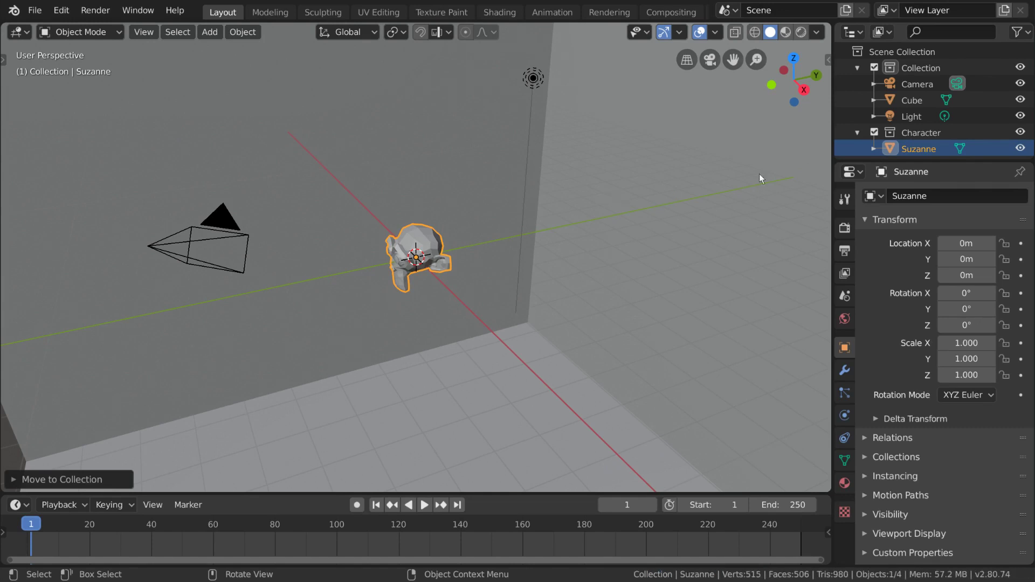
Select the Character collection and toggle its visibility off and back on.
scroll(929, 137, "down", 3)
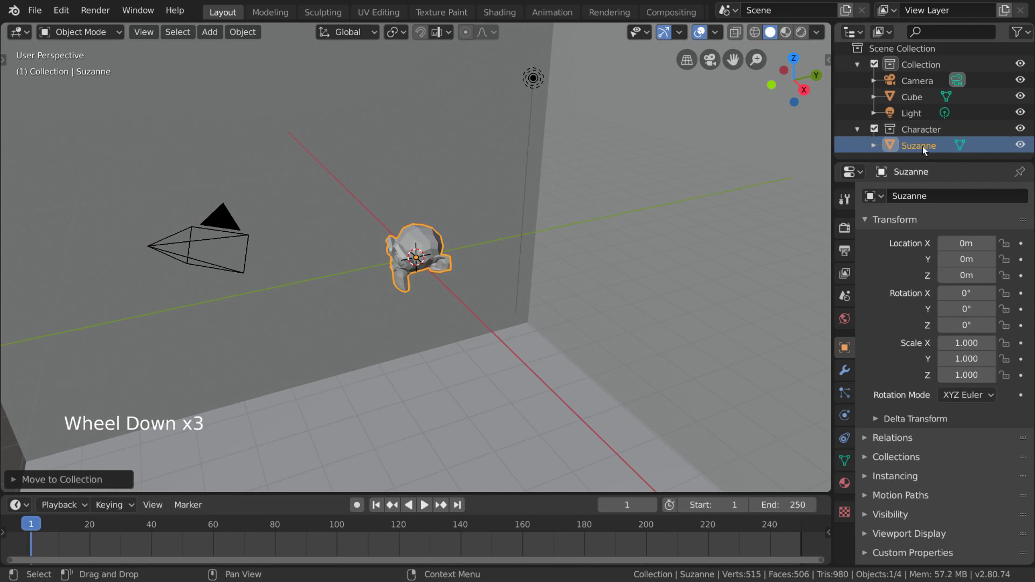
left_click(927, 130)
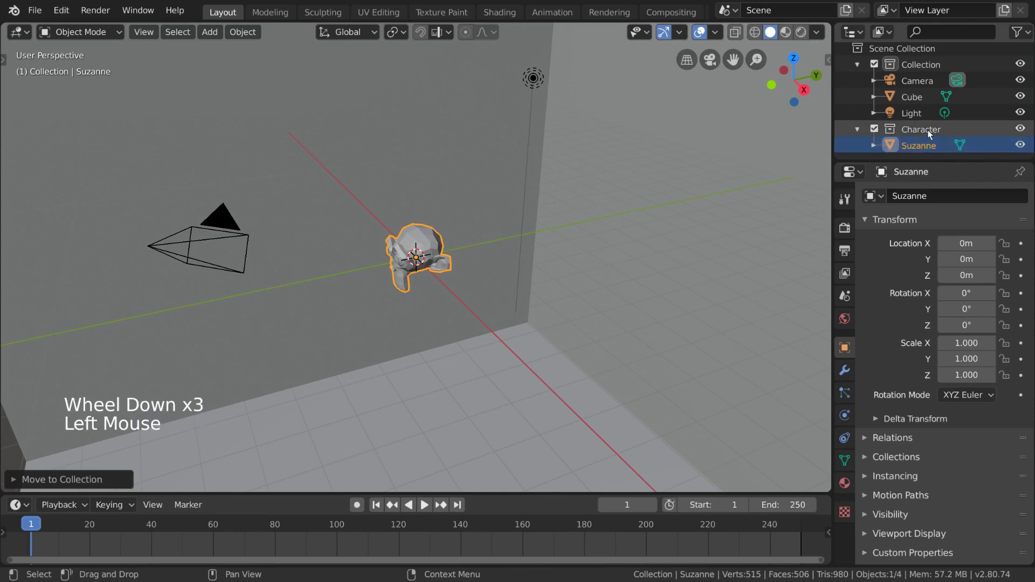
left_click(1019, 129)
left_click(1020, 129)
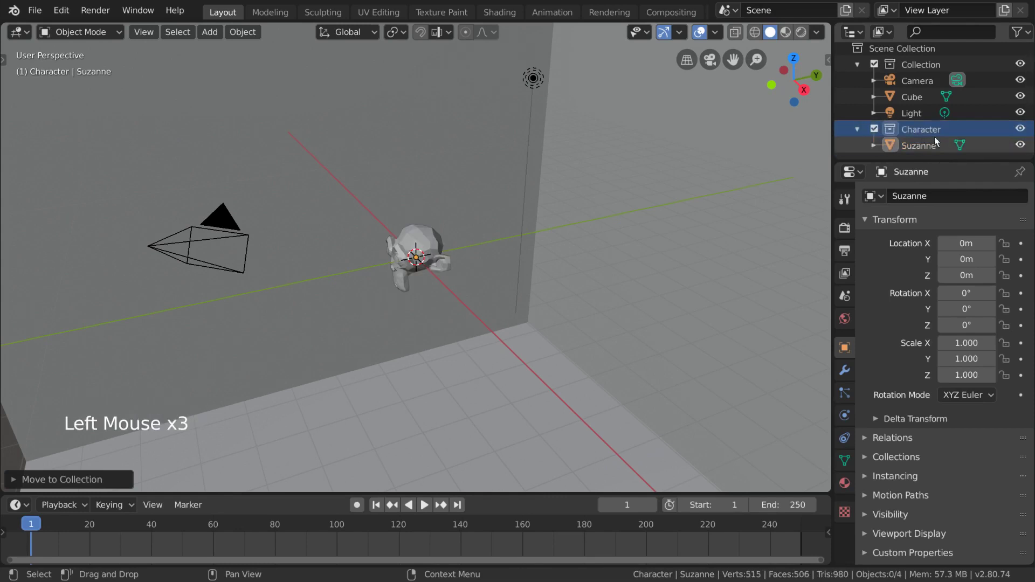
Move Suzanne into Collection, then into the Character collection with M.
left_click(434, 245)
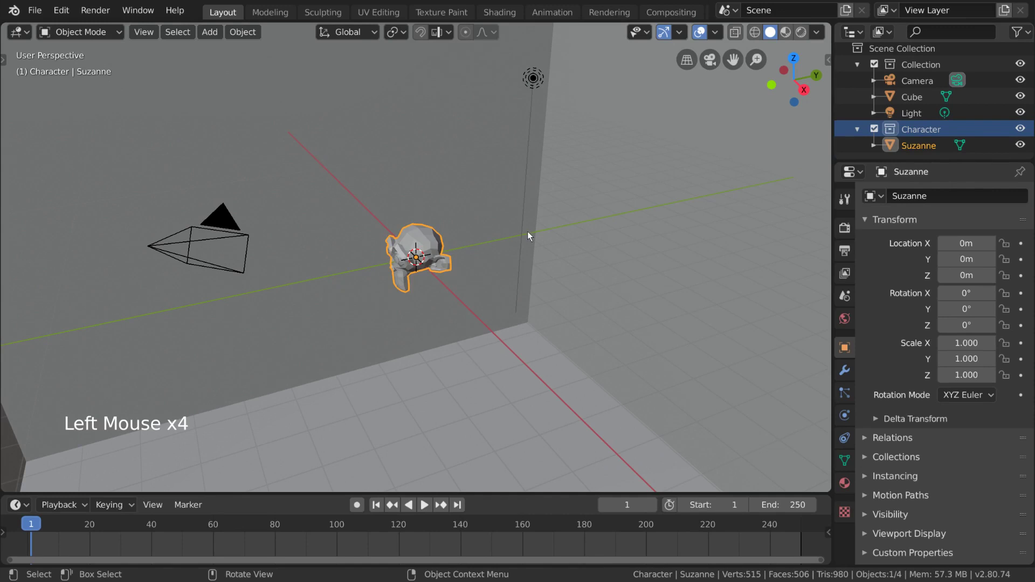
key("m")
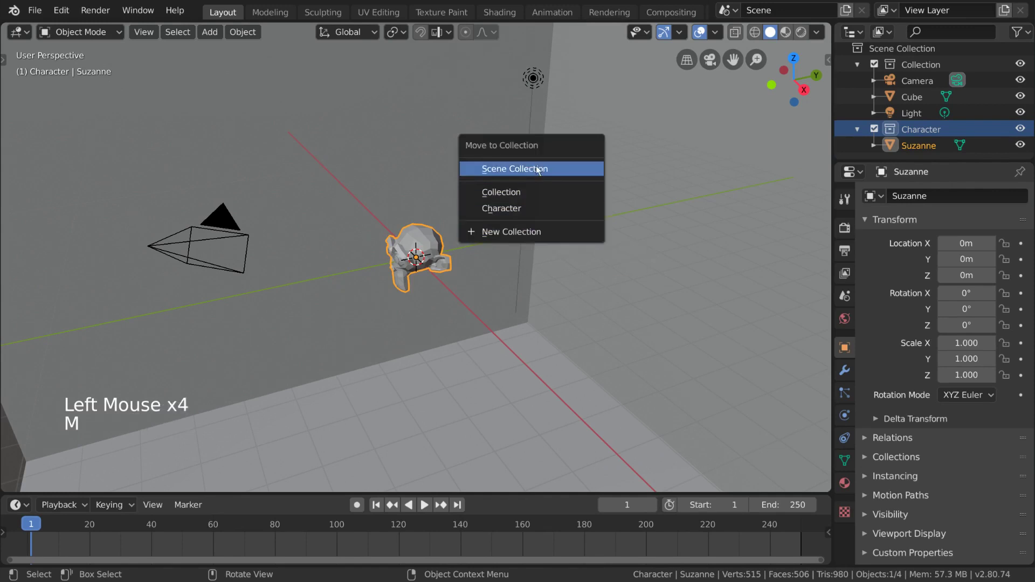
left_click(528, 192)
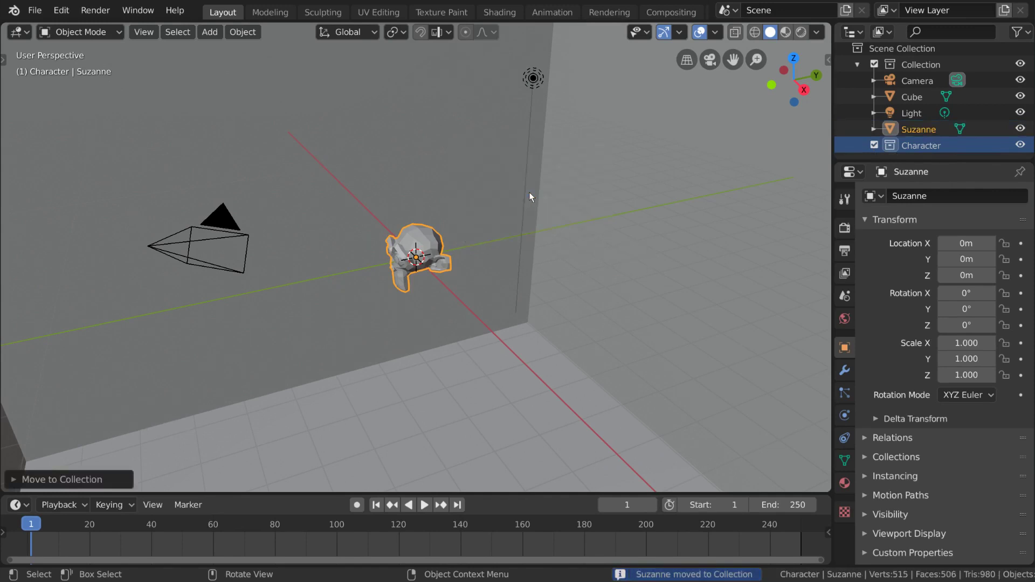
key("m")
left_click(535, 209)
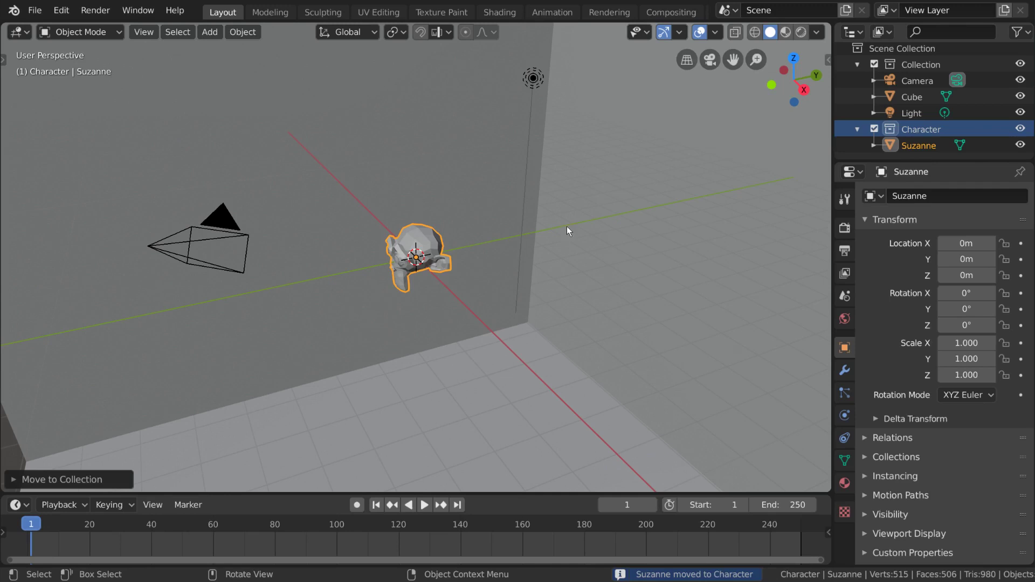
Add a new top-level collection, Collection 3, from the outliner menu.
scroll(980, 108, "down", 4)
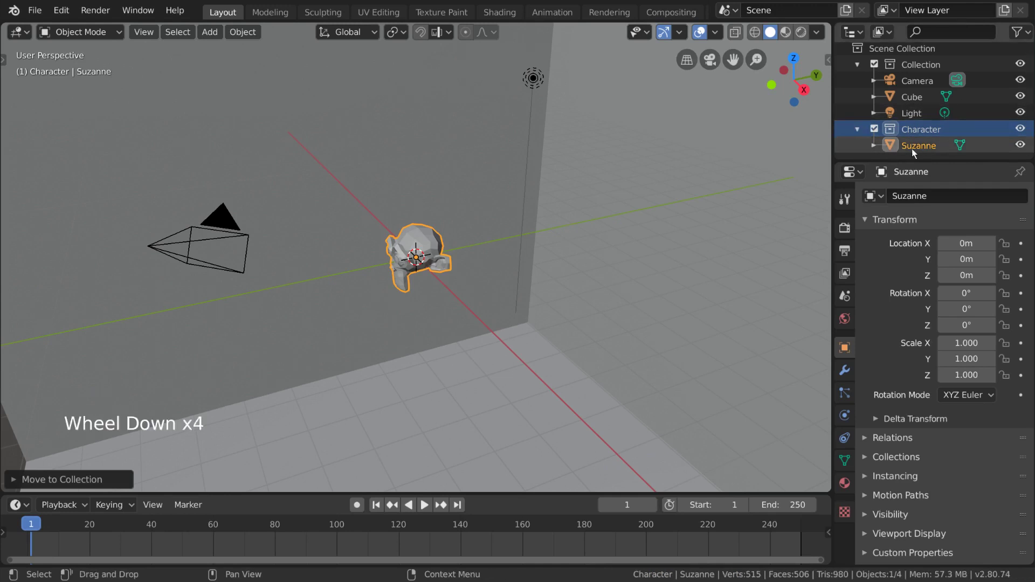
right_click(868, 157)
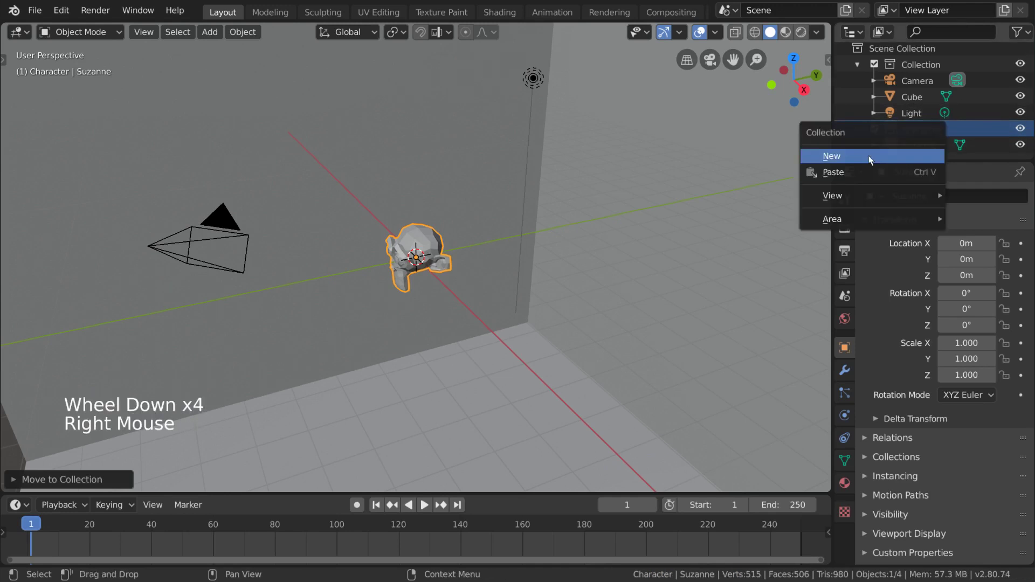
left_click(873, 154)
scroll(923, 108, "down", 4)
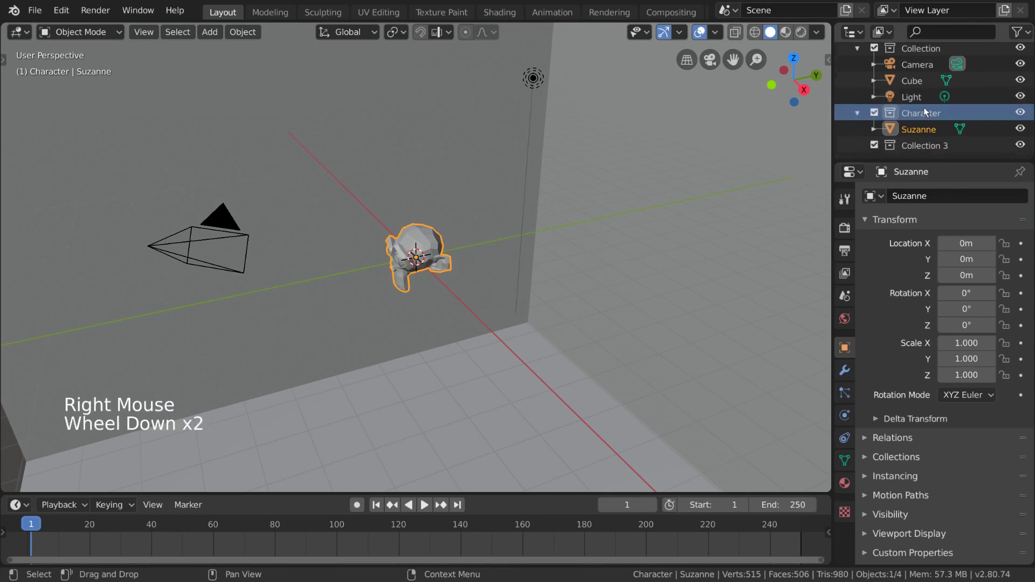
left_click(933, 146)
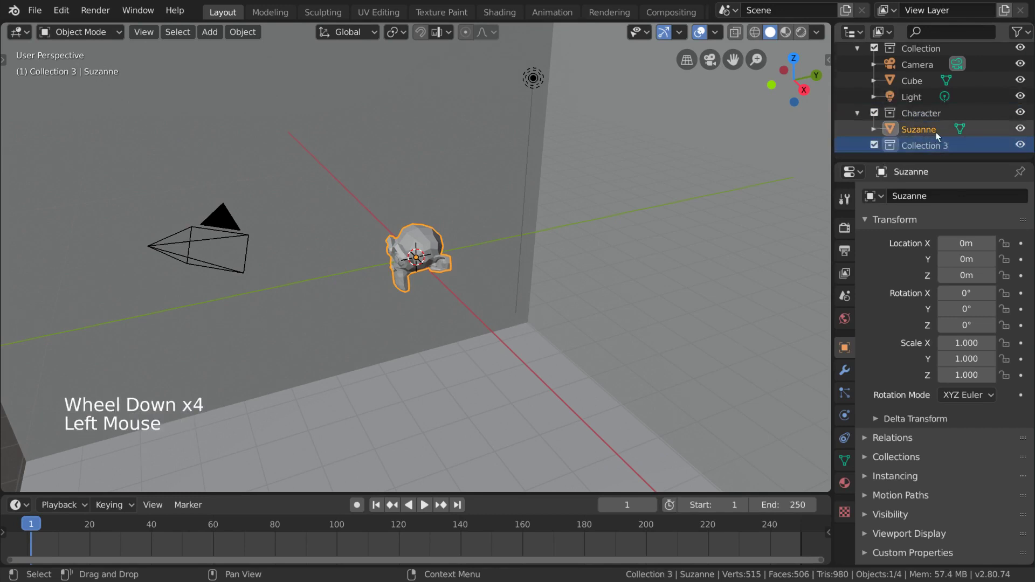
Make Character active, add a nested Character 1 collection, then undo it.
scroll(920, 145, "up", 4)
left_click(913, 50)
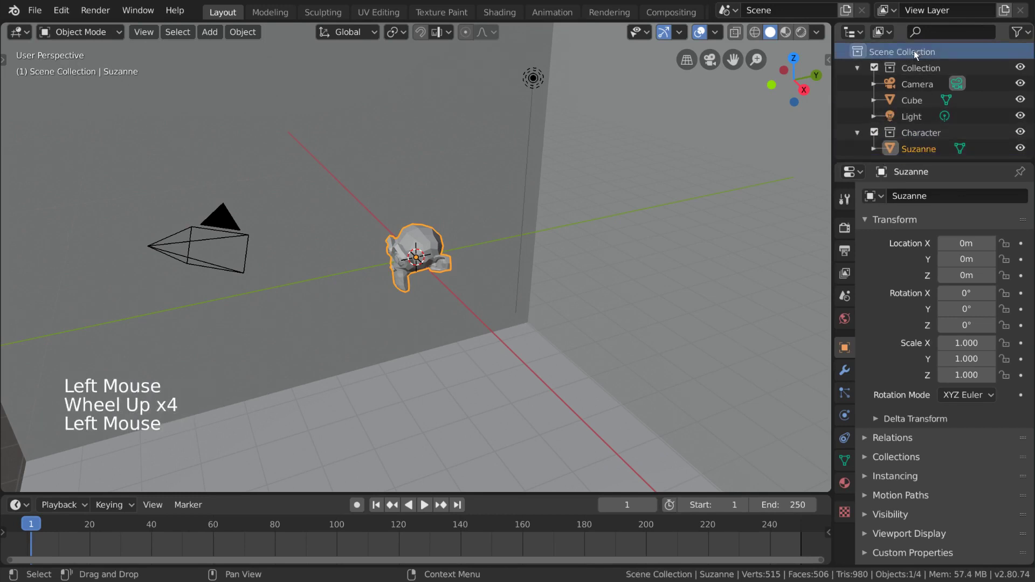
scroll(918, 66, "down", 2)
left_click(914, 110)
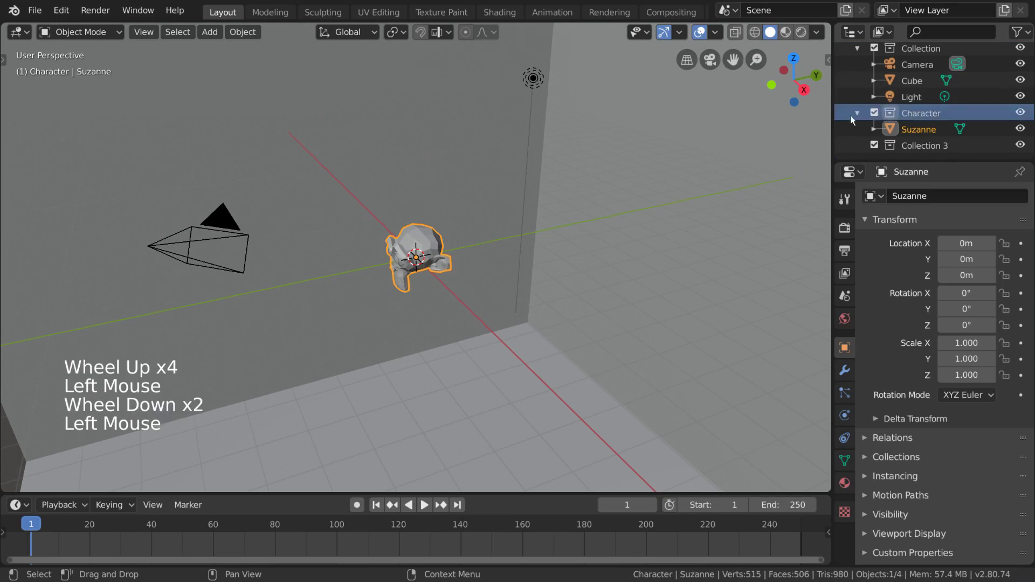
right_click(937, 114)
left_click(937, 114)
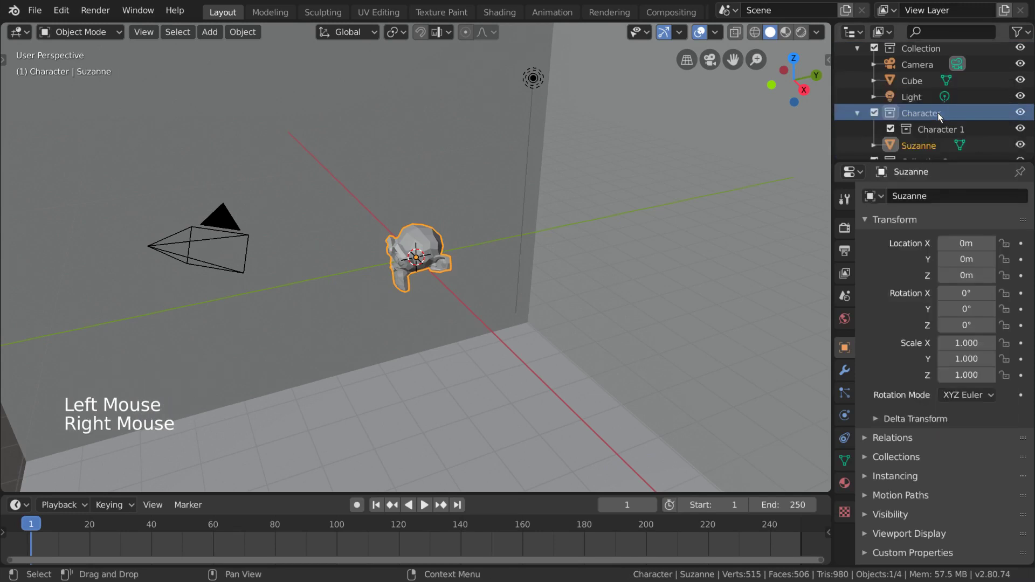
left_click(956, 132)
key("ctrl+z")
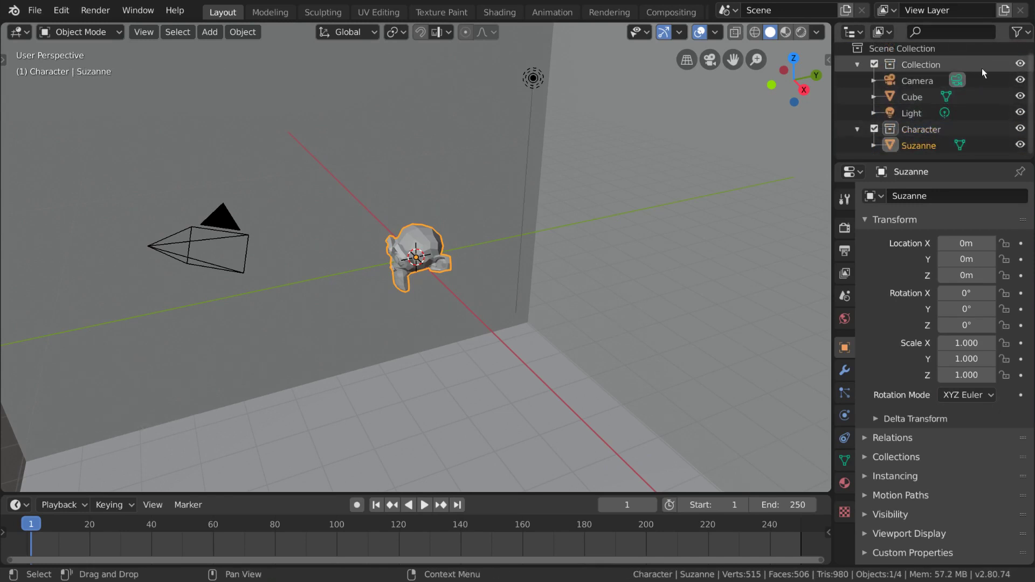
Add another collection, Collection 4, with C.
key("c")
scroll(980, 79, "down", 4)
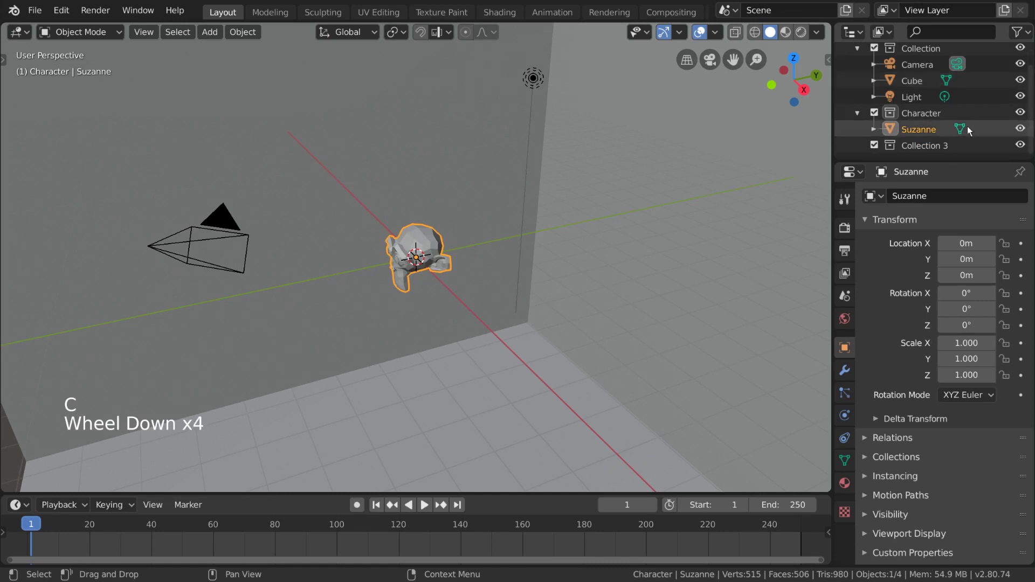
key("c")
scroll(948, 141, "down", 4)
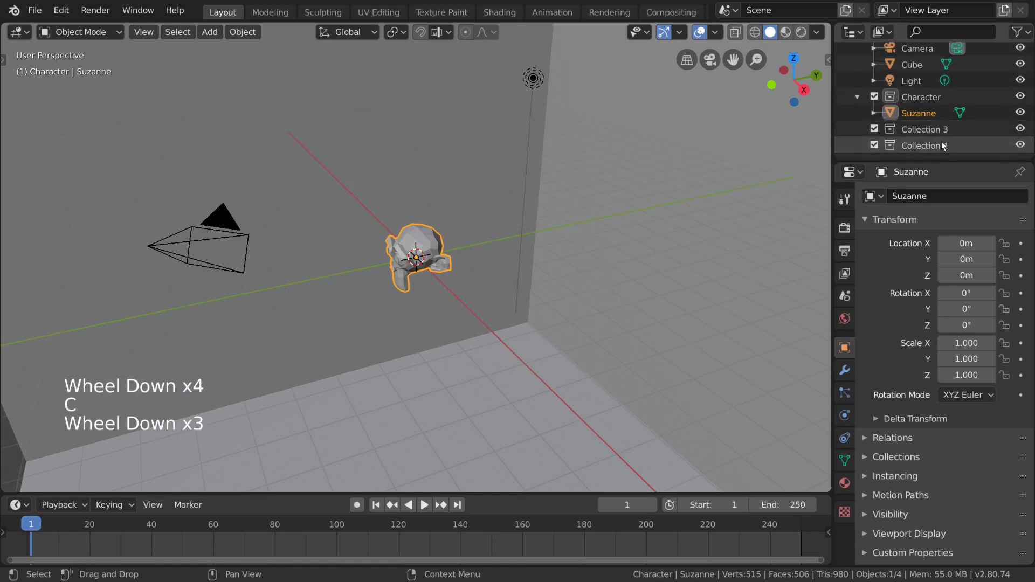
Add several collections nested inside Character, then undo all the extras.
left_click(923, 99)
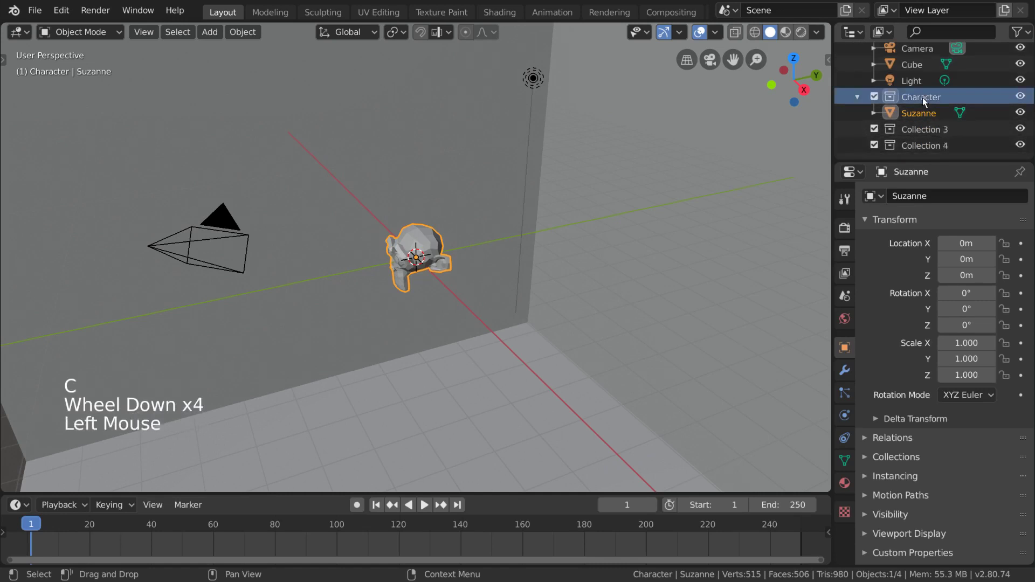
key("c")
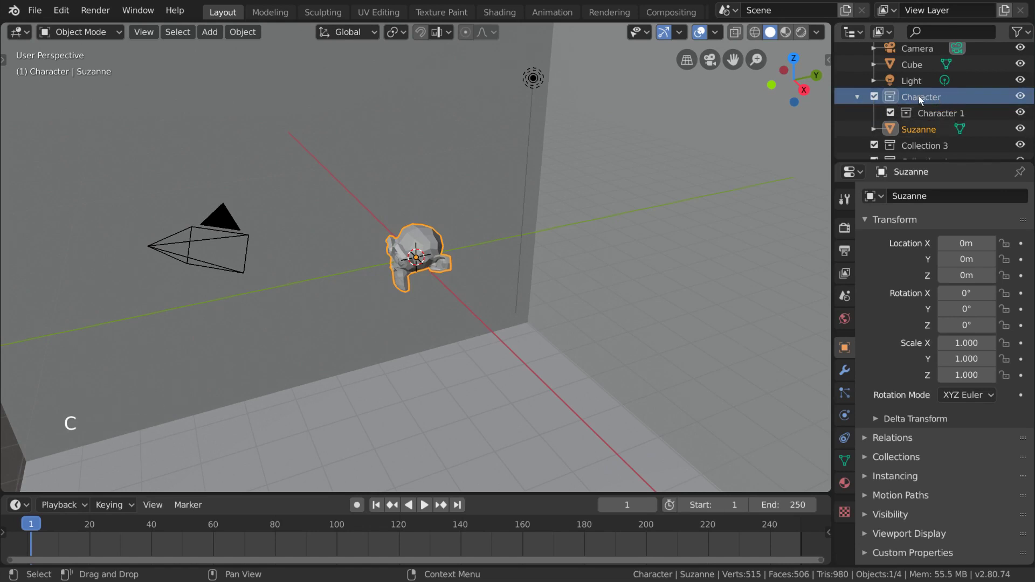
key("c")
key("c")
key("c")
key("c")
key("c")
key("c")
key("c")
key("c")
key("c")
key("c")
key("c")
key("c")
key("c")
key("c")
key("c")
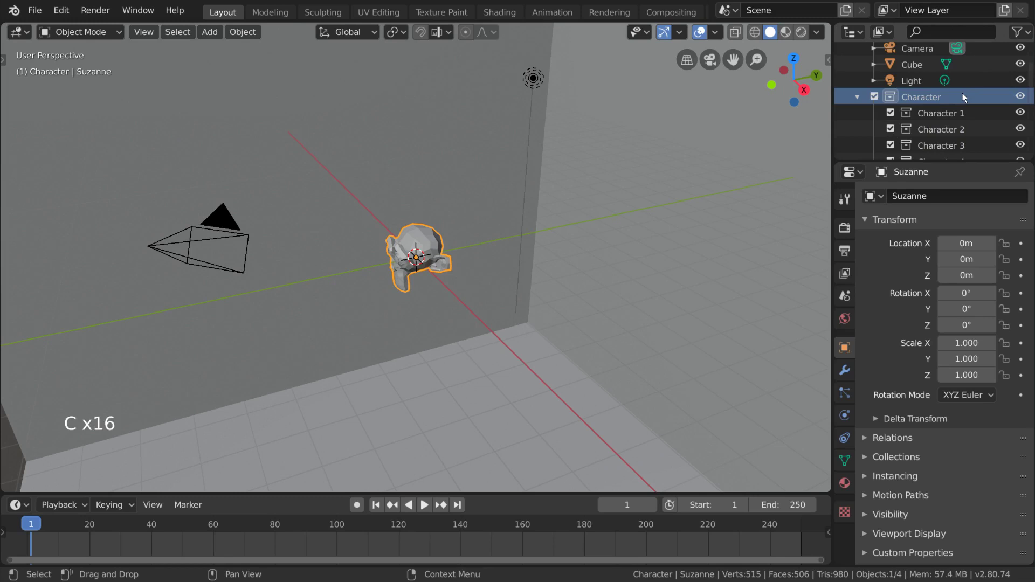
key("c")
key("c")
scroll(970, 103, "down", 13)
key("c")
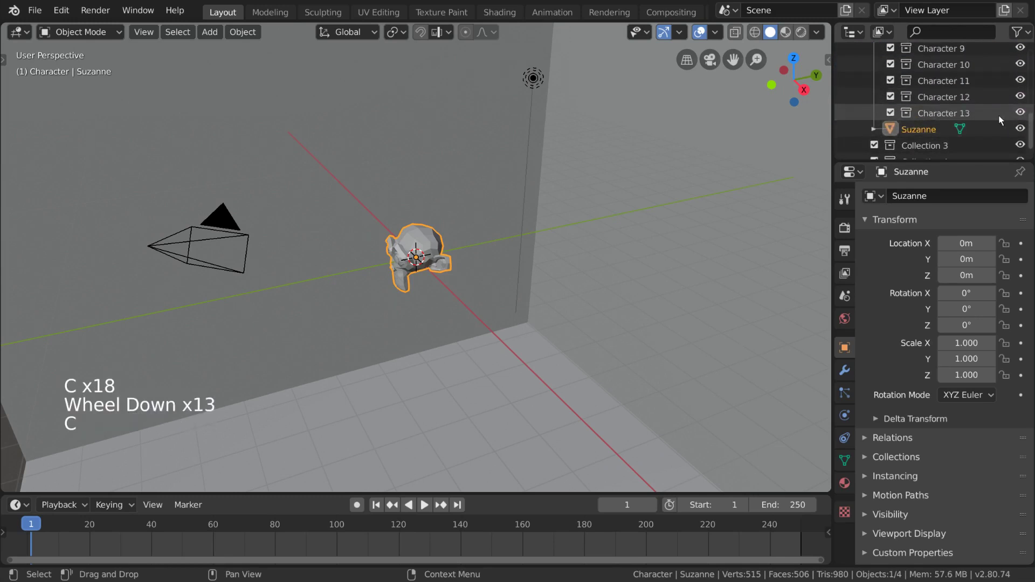
key("c")
key("c")
key("c")
key("c")
key("c")
key("c")
key("c")
scroll(995, 116, "down", 6)
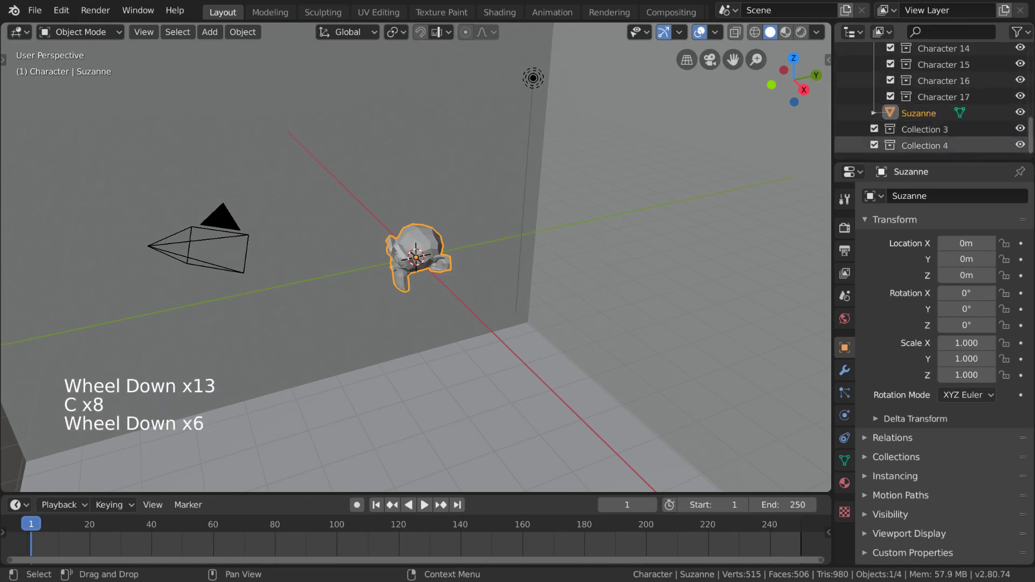
key("ctrl+z")
key("ctrl+z")
key("ctrl+z")
key("ctrl+z")
key("ctrl+z")
key("ctrl+z")
key("ctrl+z")
key("ctrl+z")
key("ctrl+z")
key("ctrl+z")
key("ctrl+z")
key("ctrl+z")
key("ctrl+z")
key("ctrl+z")
key("ctrl+z")
key("ctrl+z")
key("ctrl+z")
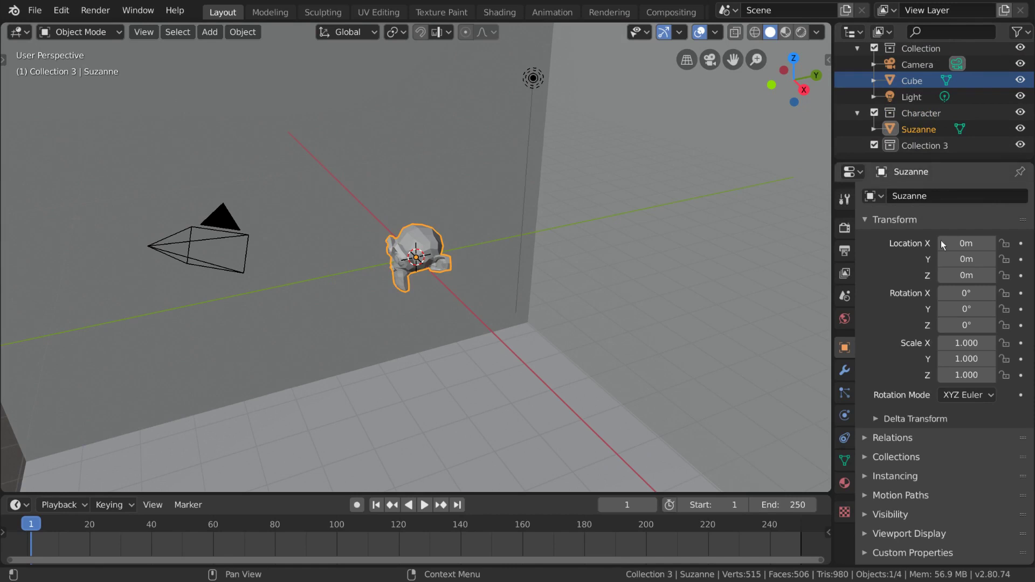
Rename Collection 3 to 'BG'.
left_click(923, 144)
double_click(924, 144)
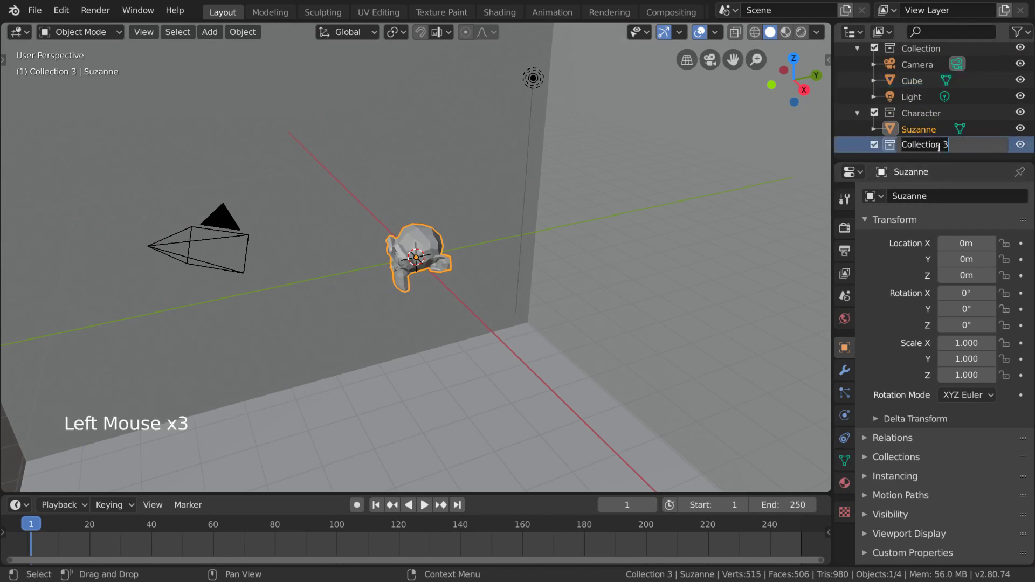
left_click(932, 144, "ctrl")
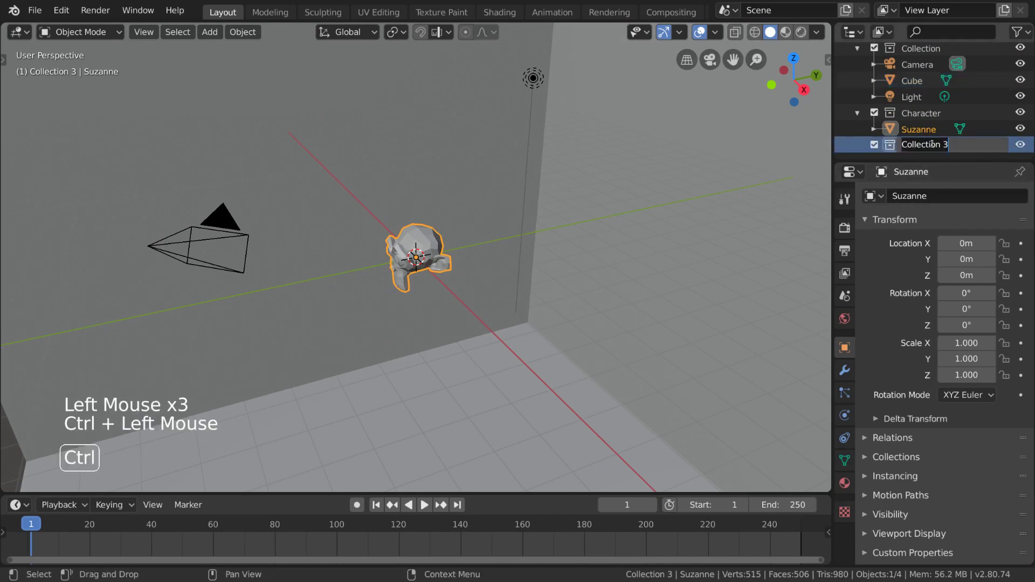
type("BG")
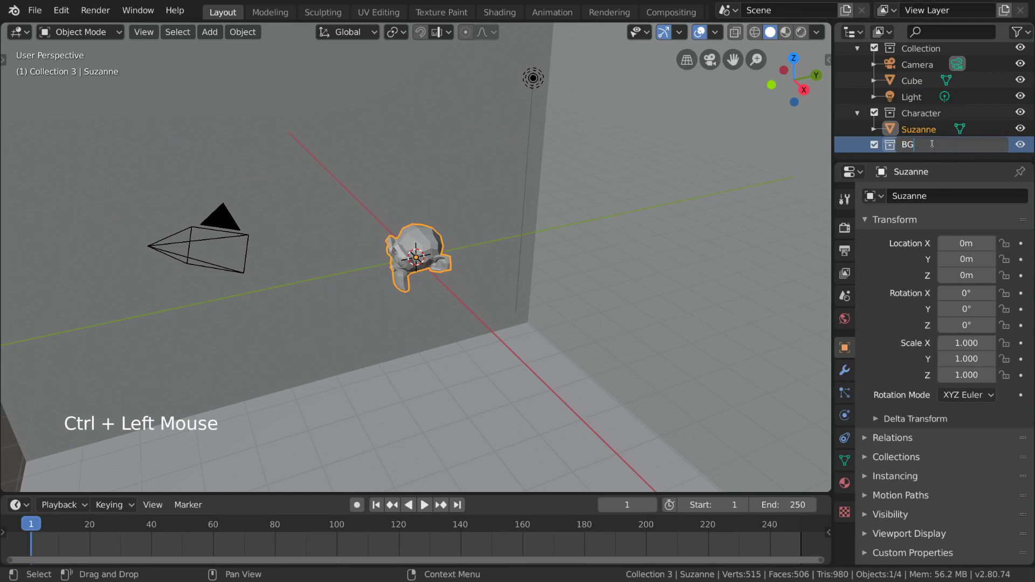
key("Return")
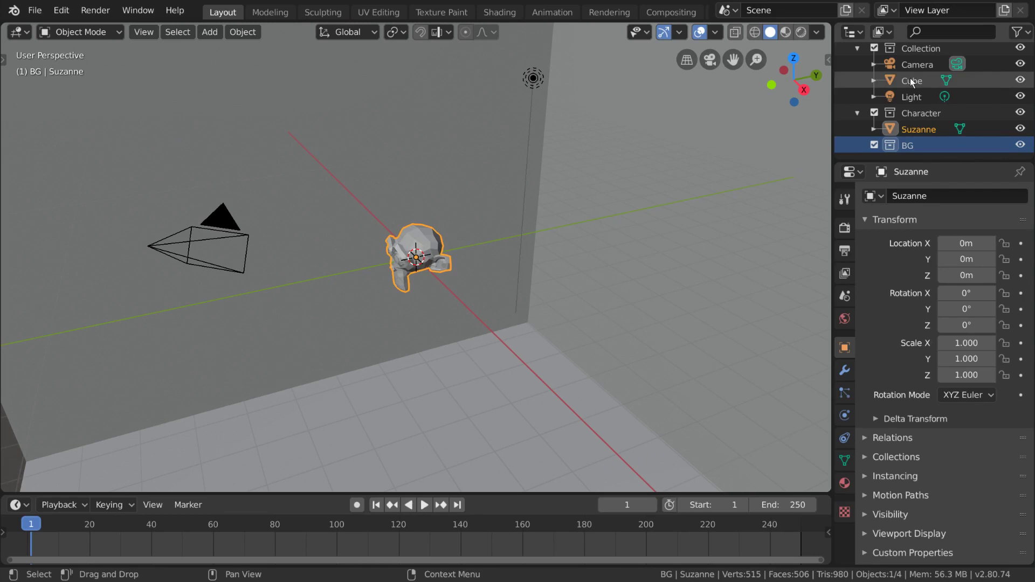
Move the Cube into BG, undoing the M move and dragging it in the outliner.
left_click(676, 212)
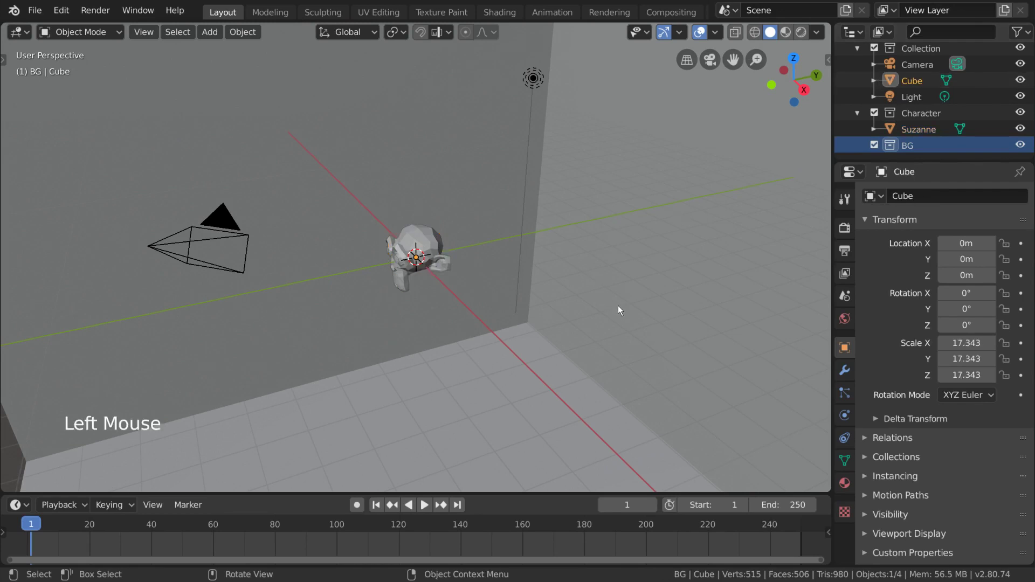
key("m")
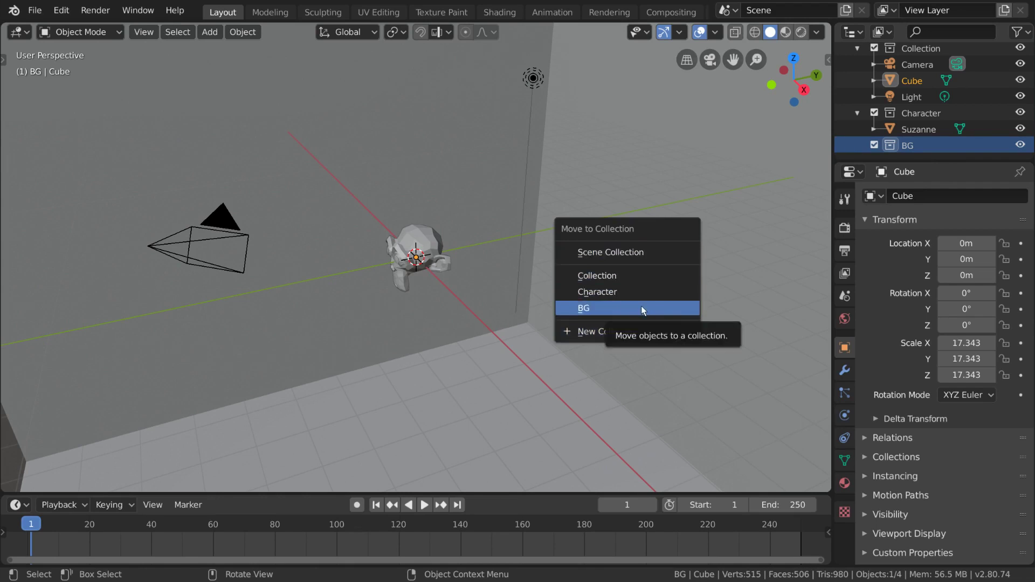
left_click(669, 307)
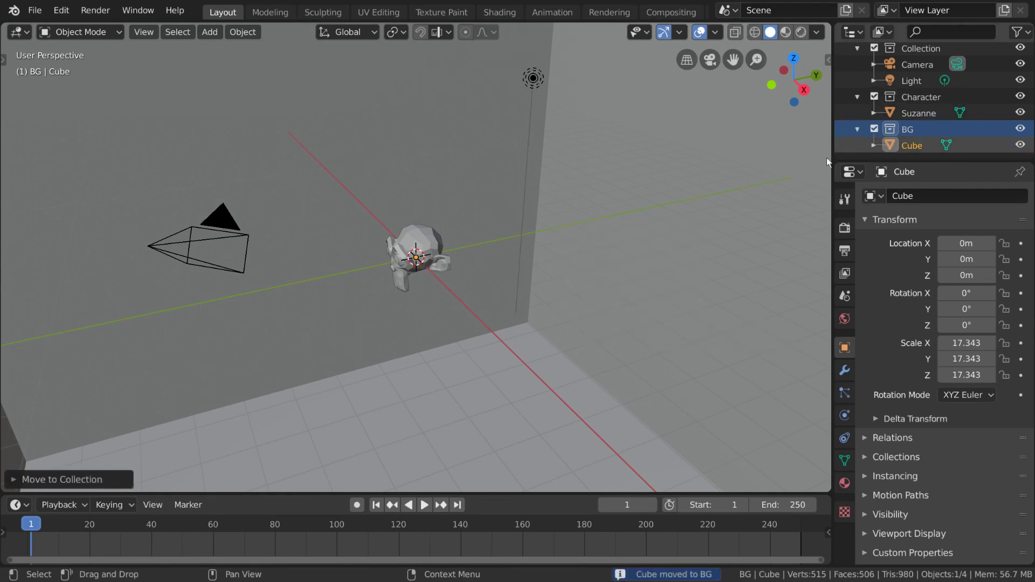
key("ctrl+z")
left_click(920, 79)
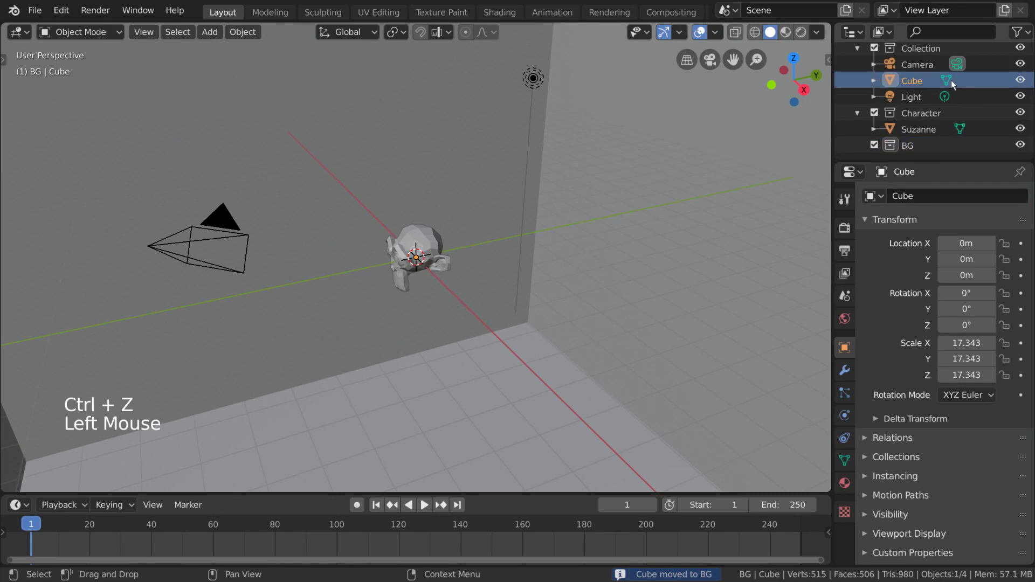
left_click_drag(914, 82, 916, 145)
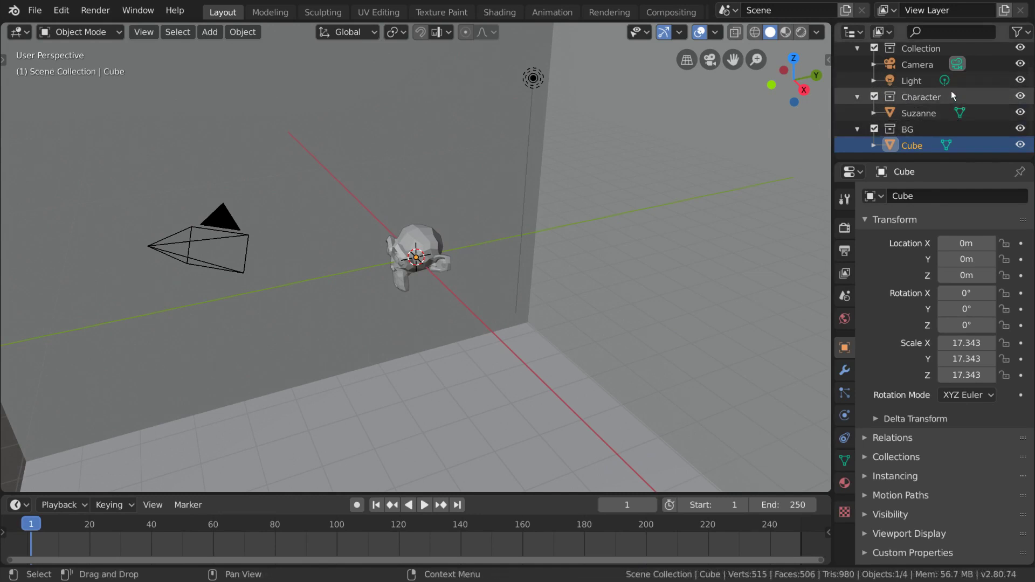
Toggle the Character and BG exclude checkboxes, leaving both collections included.
left_click(875, 97)
left_click(874, 132)
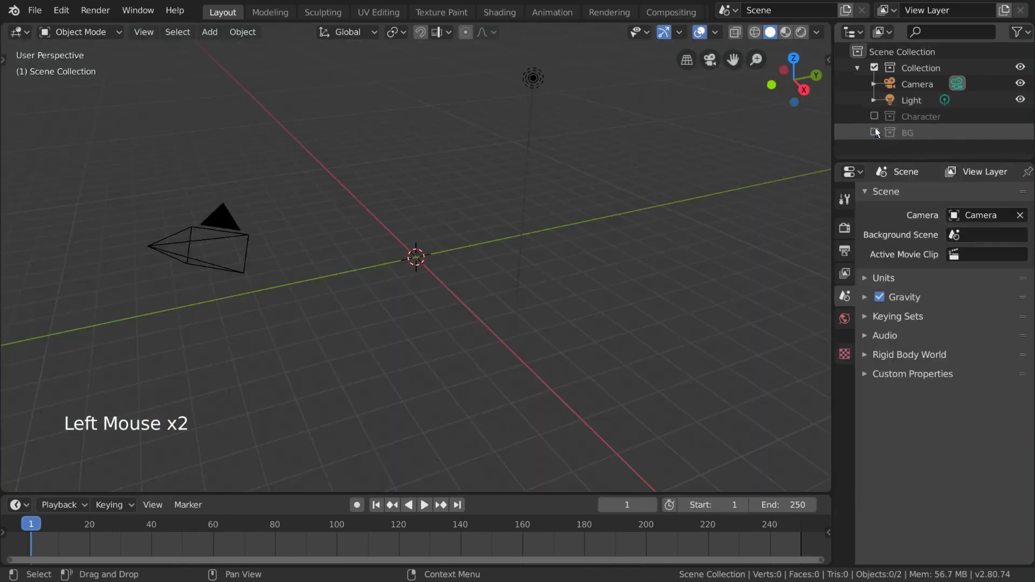
left_click(873, 116)
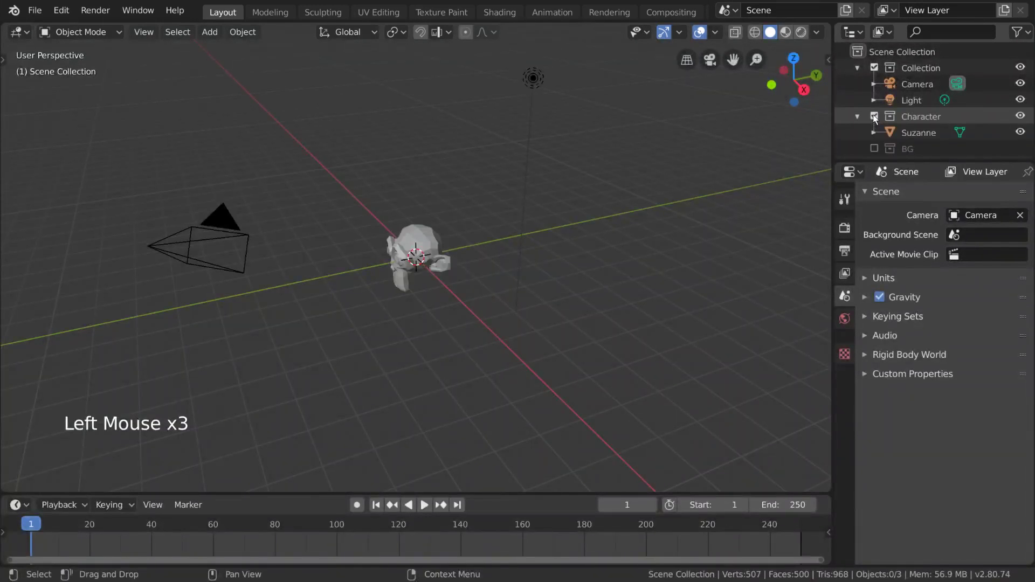
left_click(873, 116)
left_click(874, 131)
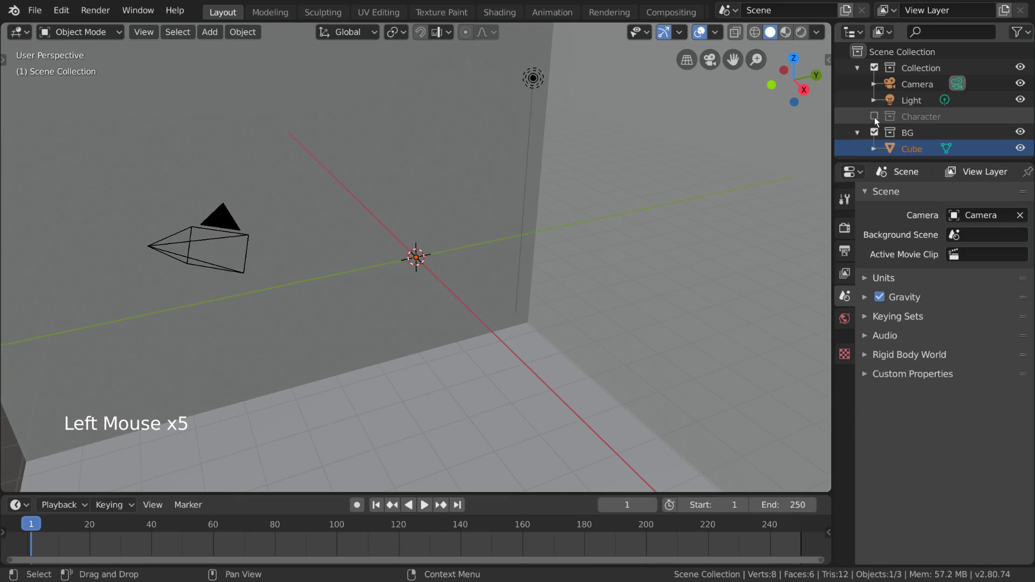
left_click(874, 117)
scroll(897, 115, "down", 3)
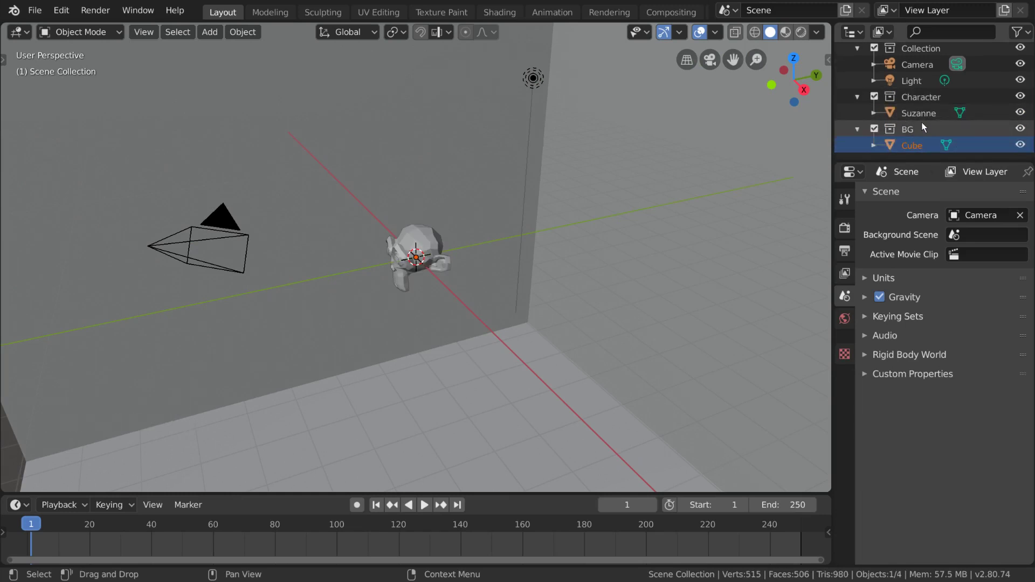
Add a new view layer that excludes the Character and BG collections.
left_click(1002, 12)
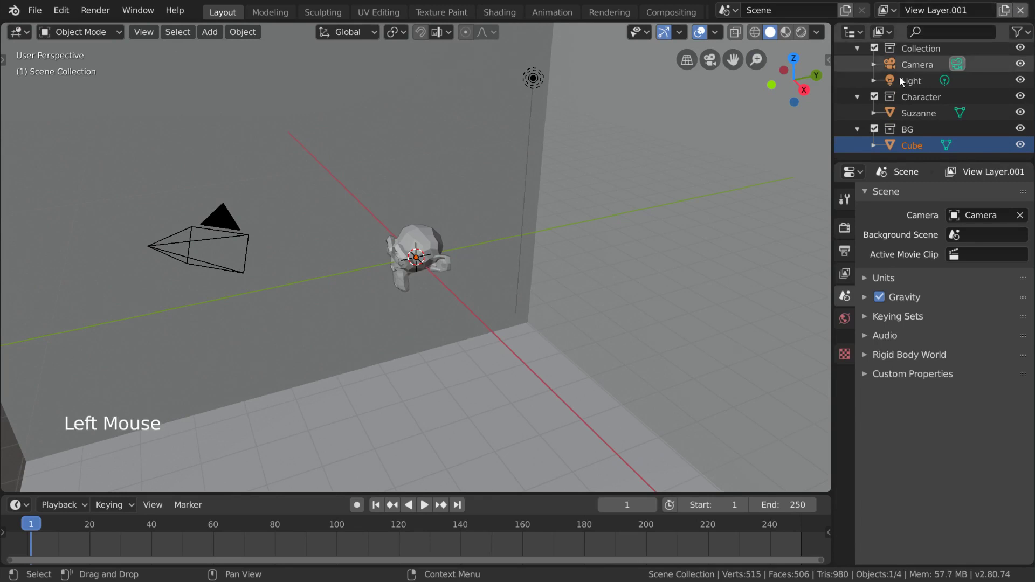
left_click(874, 97)
left_click(874, 129)
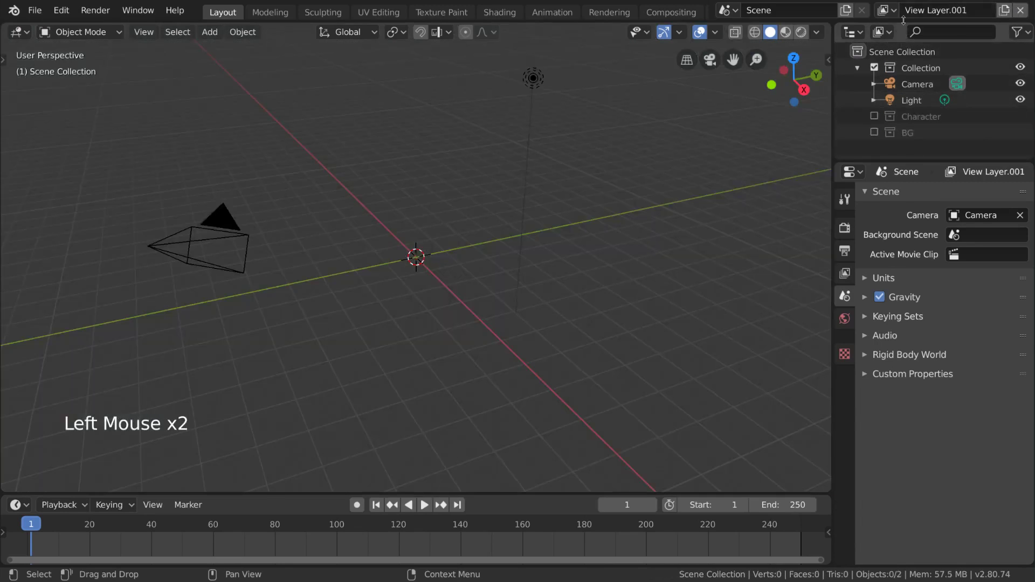
Switch between View Layer and View Layer.001, then delete View Layer.001.
left_click(885, 10)
left_click(880, 34)
scroll(930, 108, "down", 3)
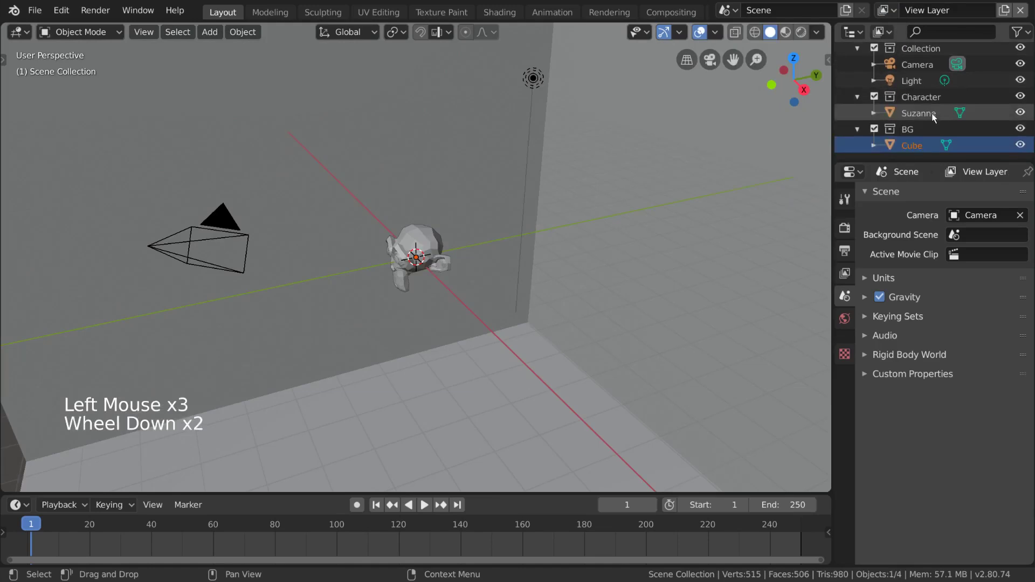
left_click(893, 11)
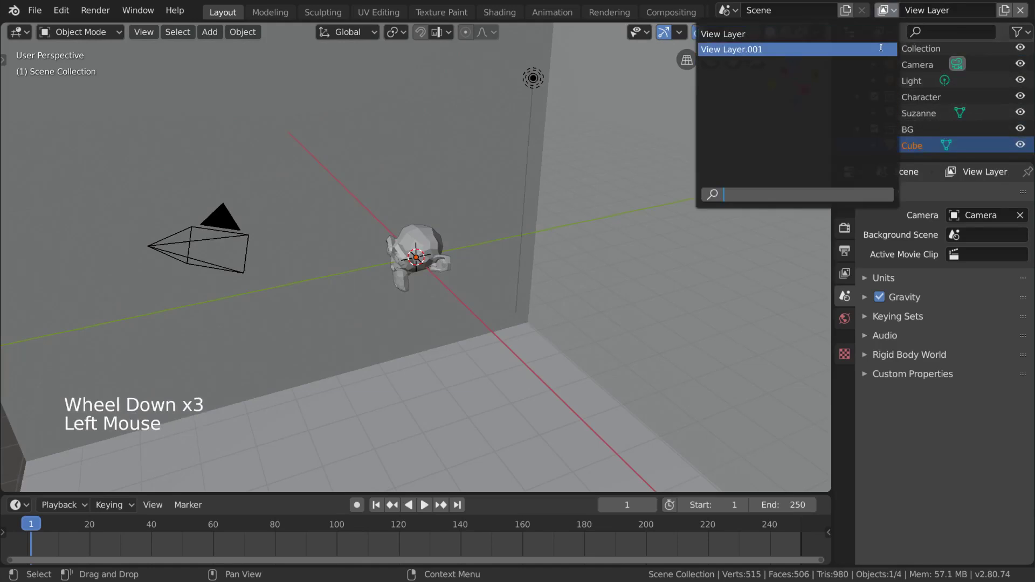
left_click(880, 50)
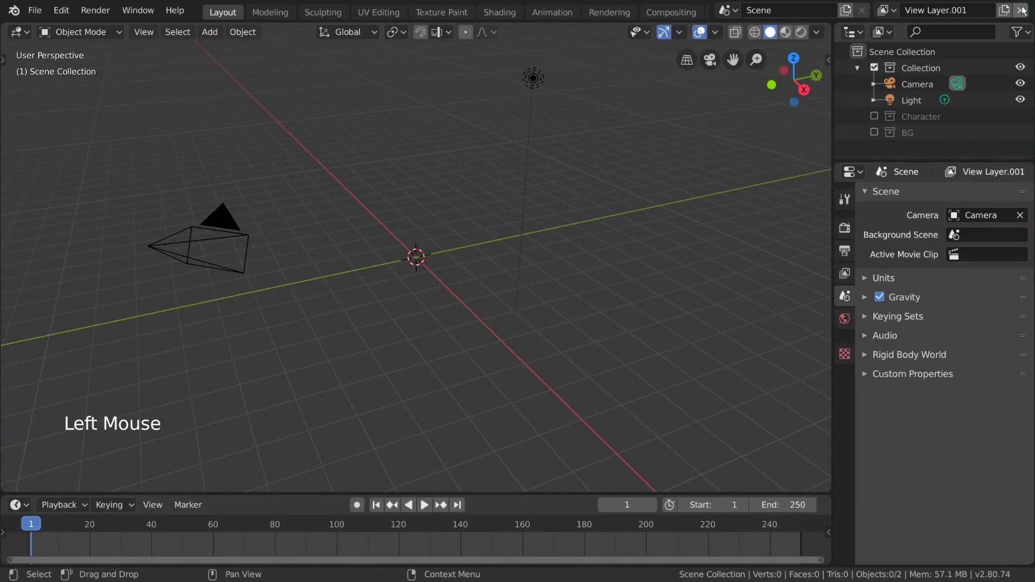
left_click(1020, 10)
left_click(918, 82)
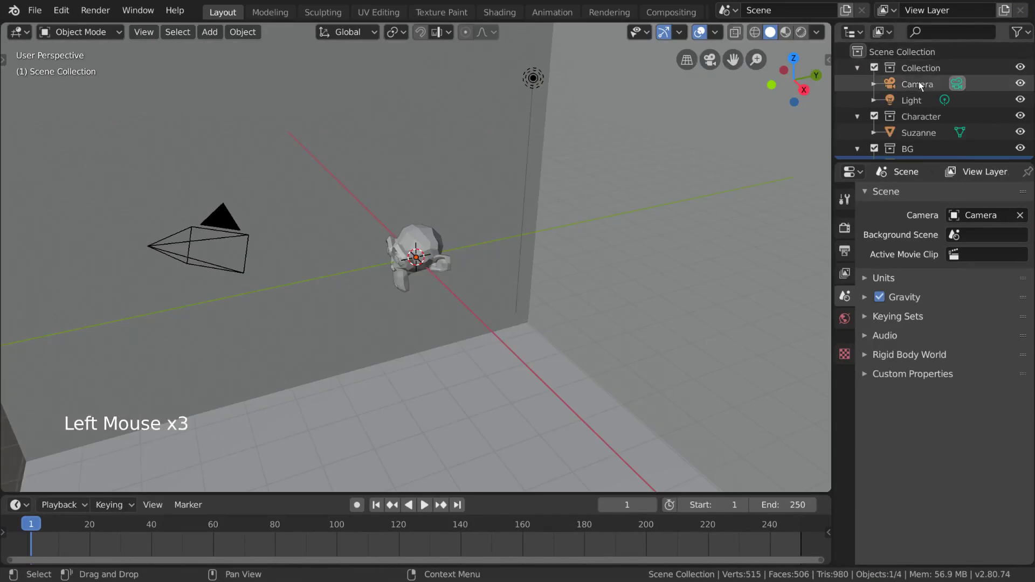
left_click(915, 99, "shift")
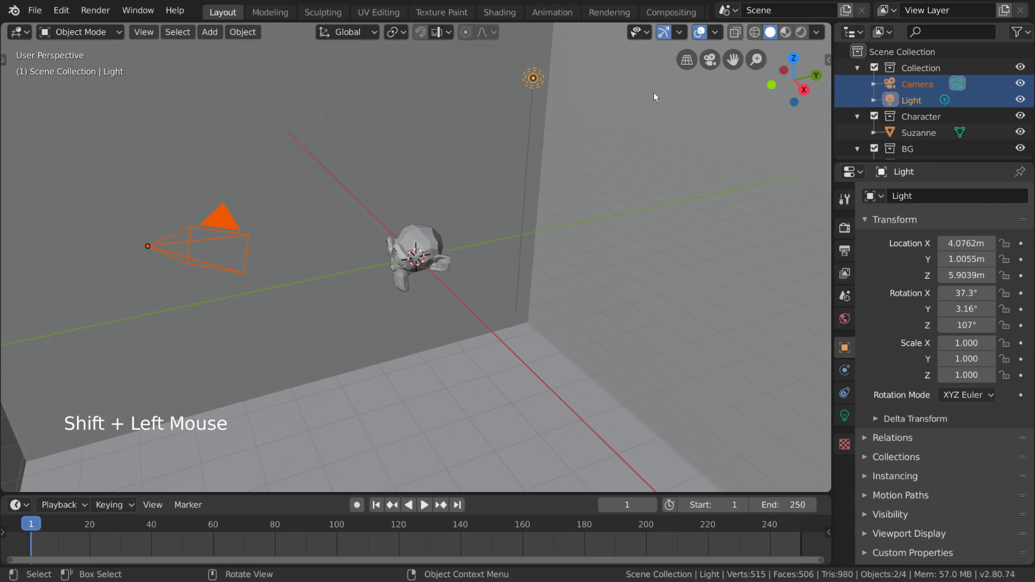
scroll(925, 86, "down", 1)
mouse_move(926, 83)
left_mouse_down()
mouse_move(907, 131)
mouse_move(920, 69)
left_mouse_up()
left_click(916, 107, "shift")
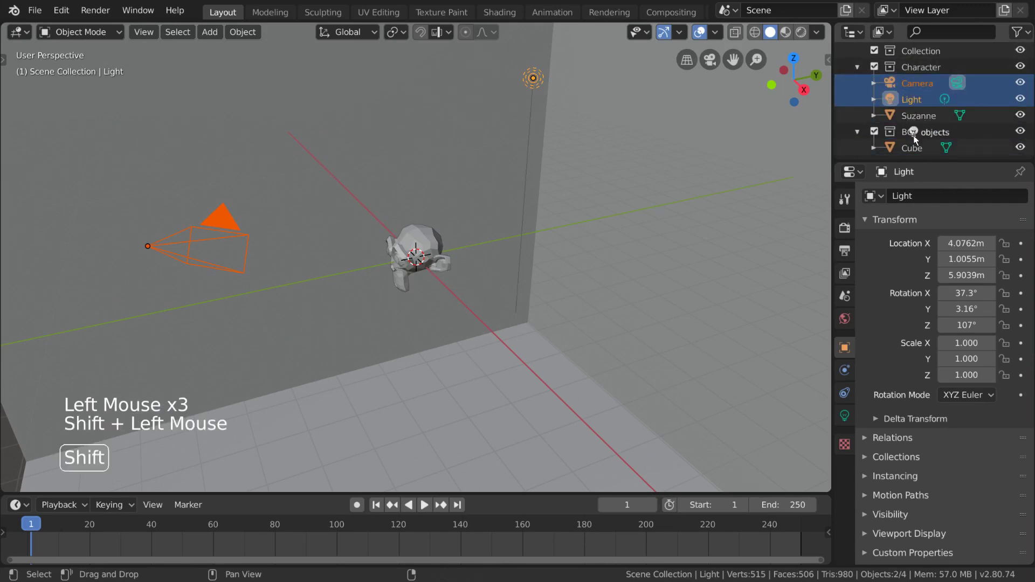
scroll(932, 128, "down", 2)
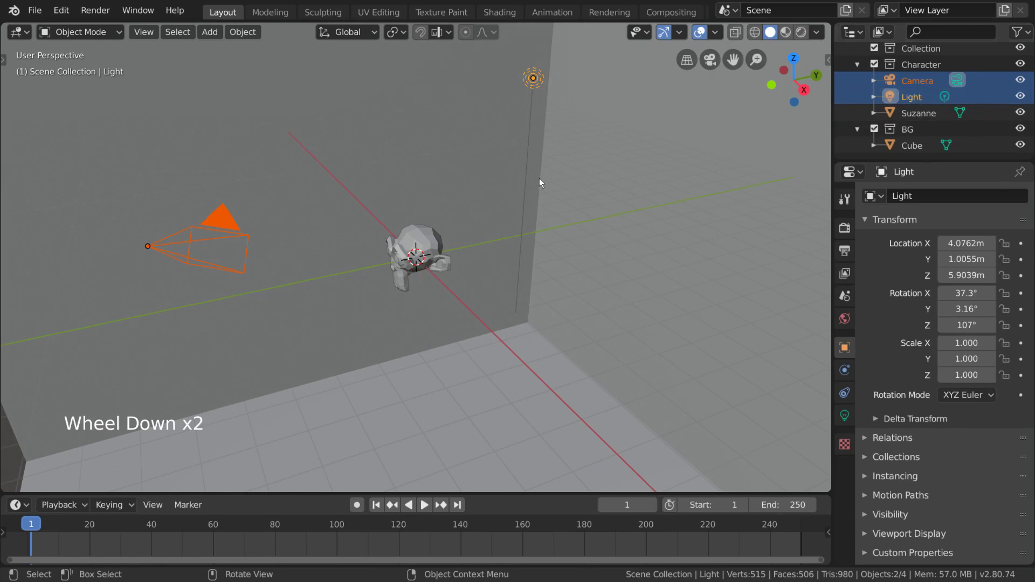
left_click(925, 81)
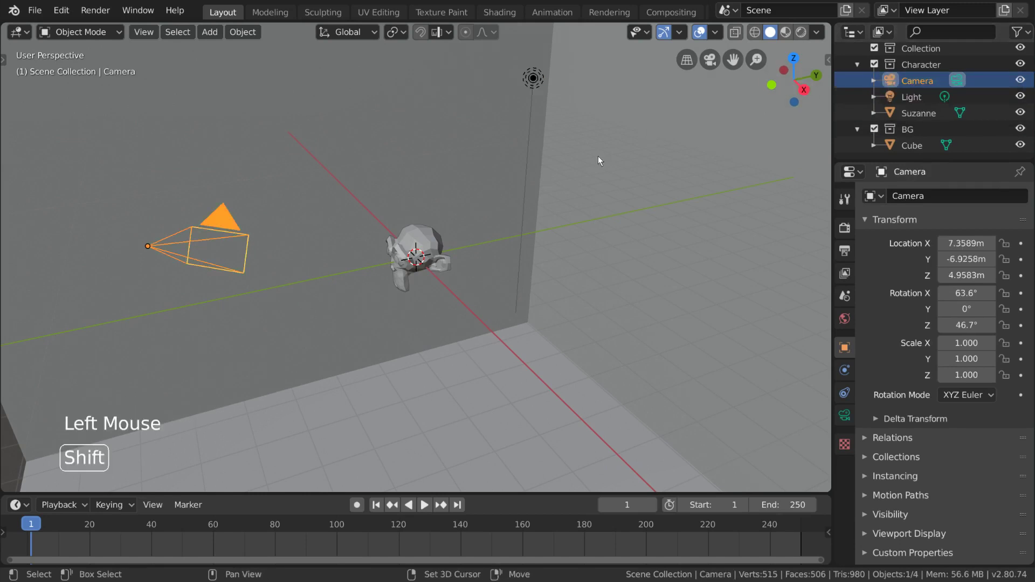
key("shift+m")
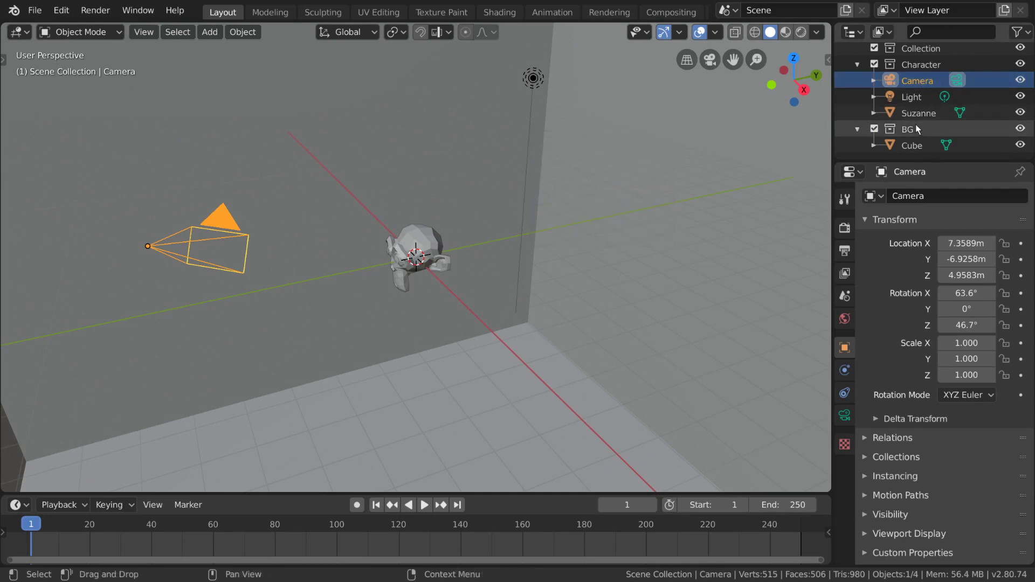
left_click(917, 98, "shift")
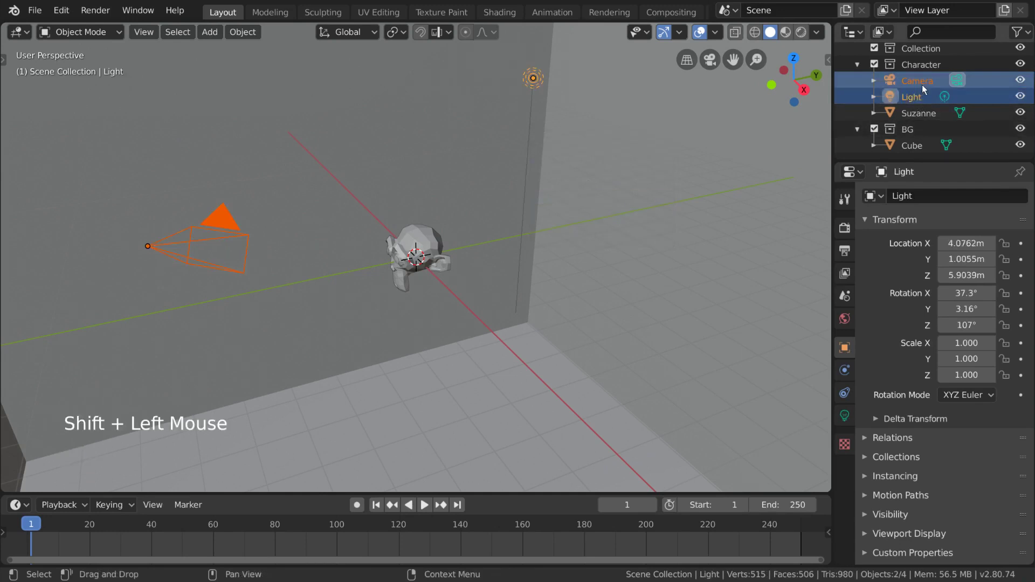
left_click_drag(921, 80, 929, 54)
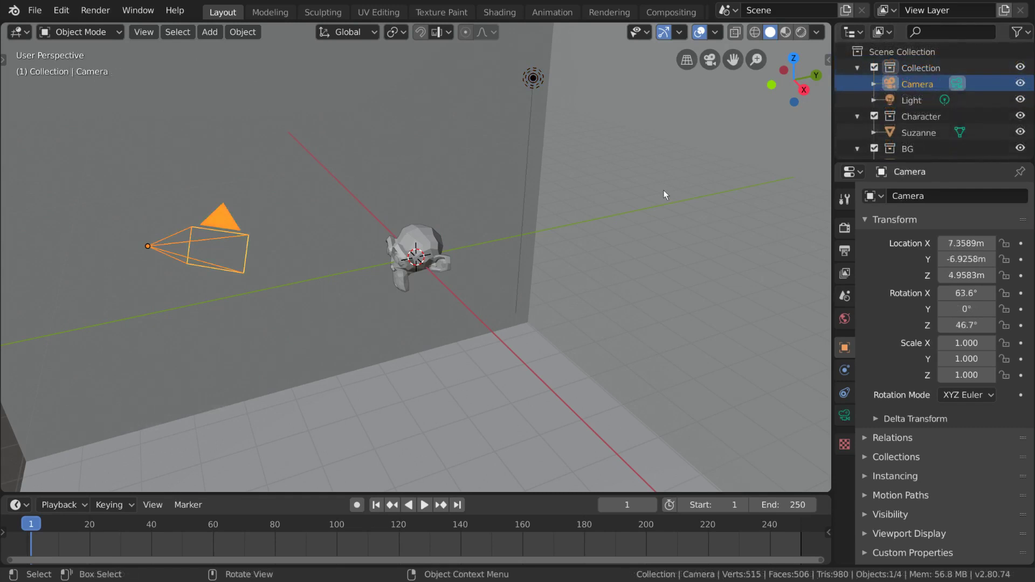
Rename the collection named Collection to 'Char/BG'.
left_click(940, 66)
left_click(940, 66, "ctrl")
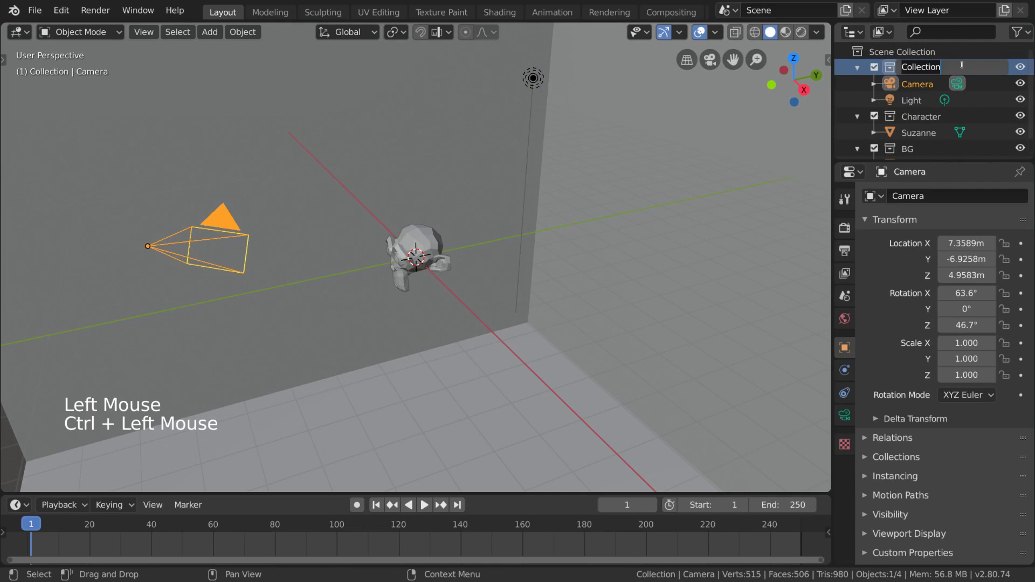
type("Char/BG")
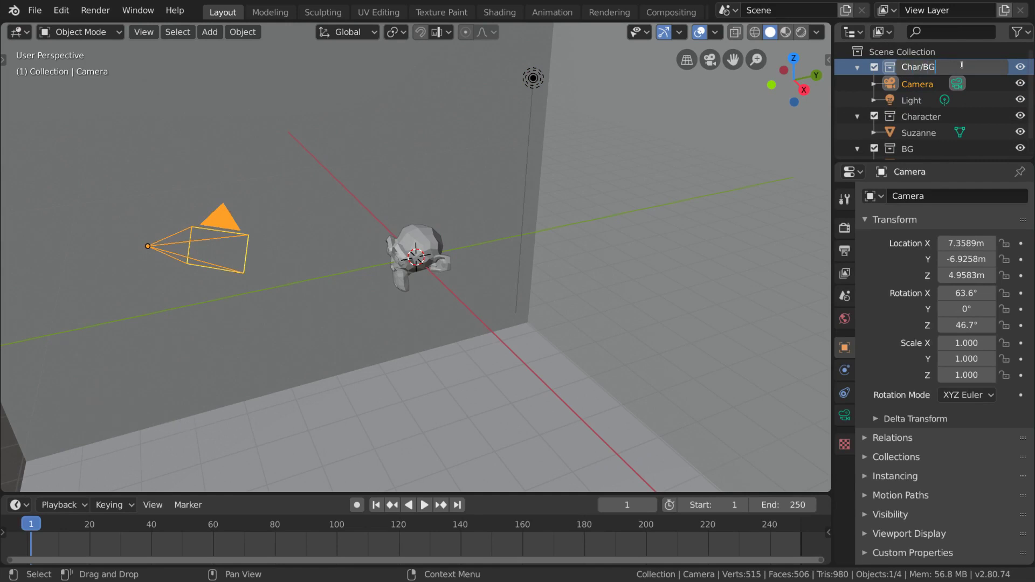
key("Return")
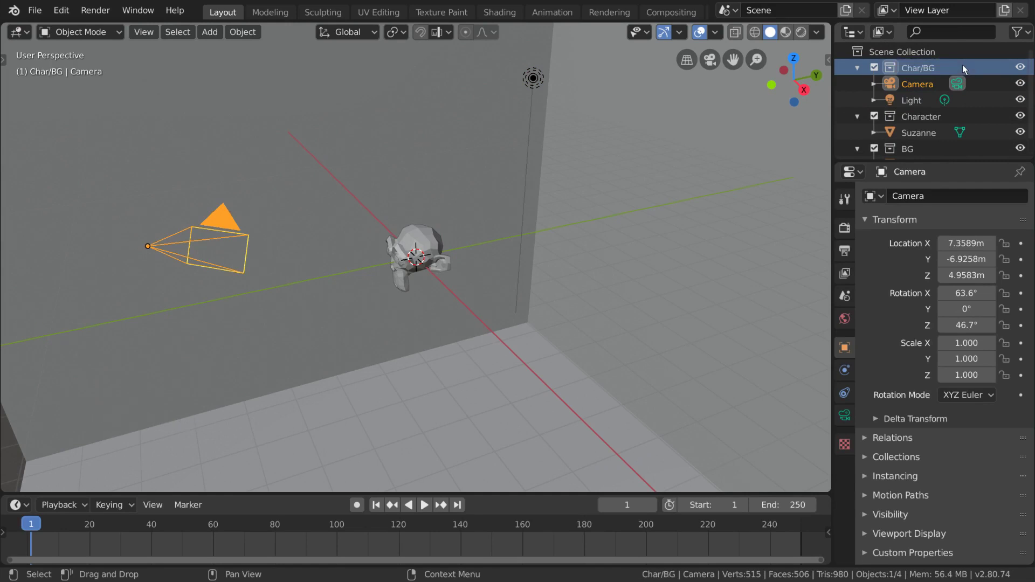
Nest Character and BG inside Char/BG, then exclude Char/BG from the view layer.
left_click(916, 116)
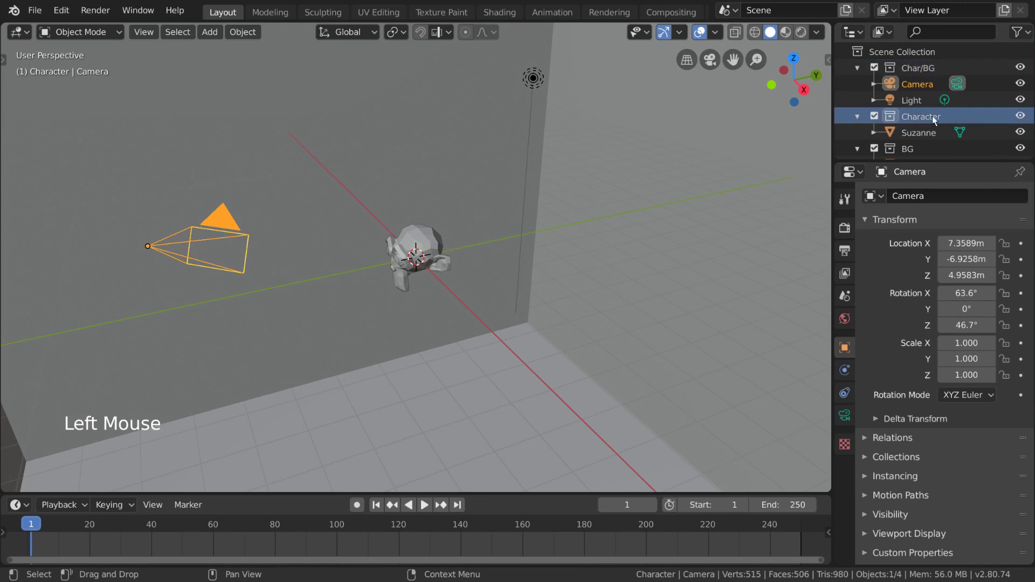
left_click_drag(932, 115, 930, 69)
left_click(911, 149)
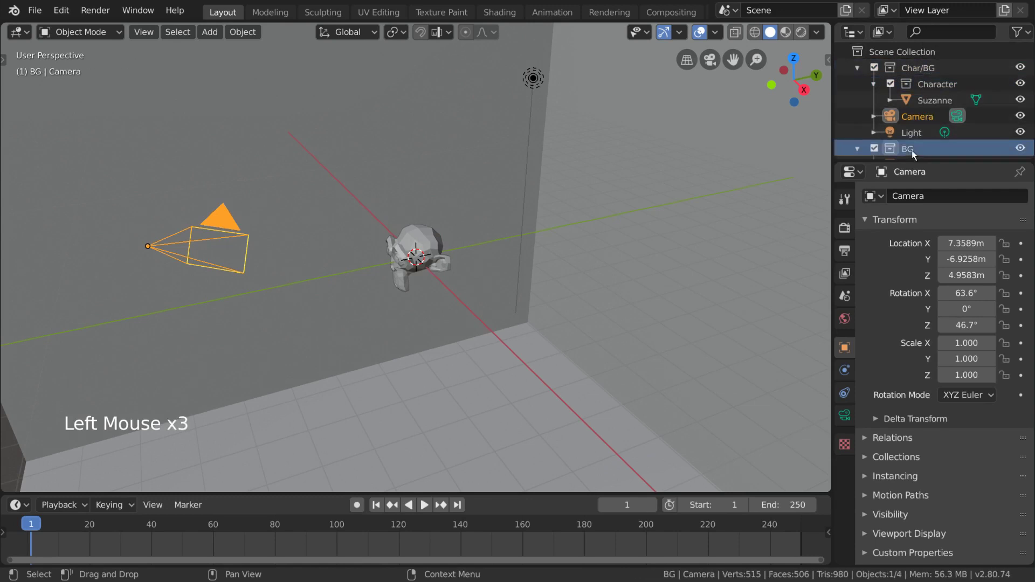
left_click_drag(917, 147, 920, 70)
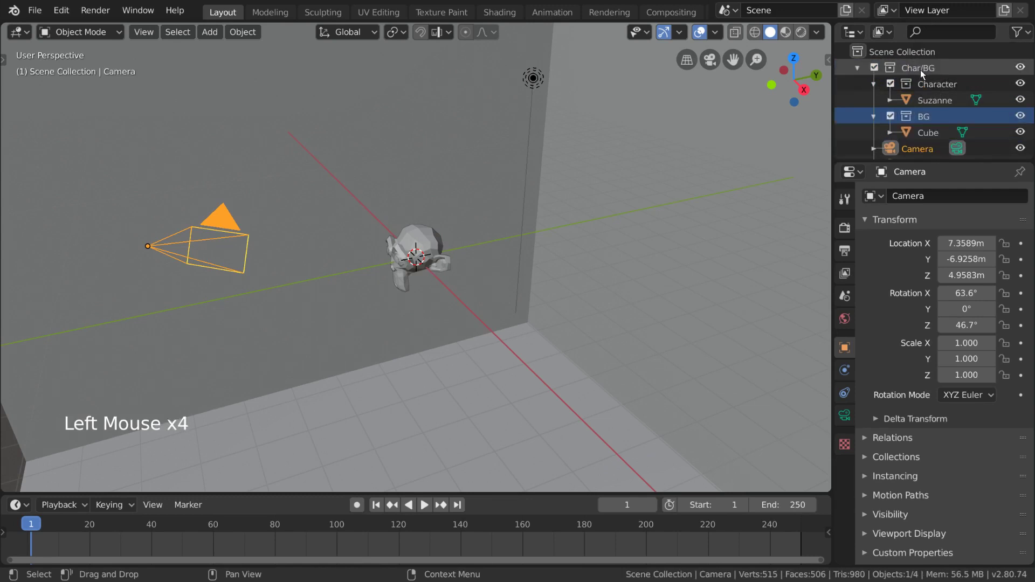
scroll(876, 70, "down", 1)
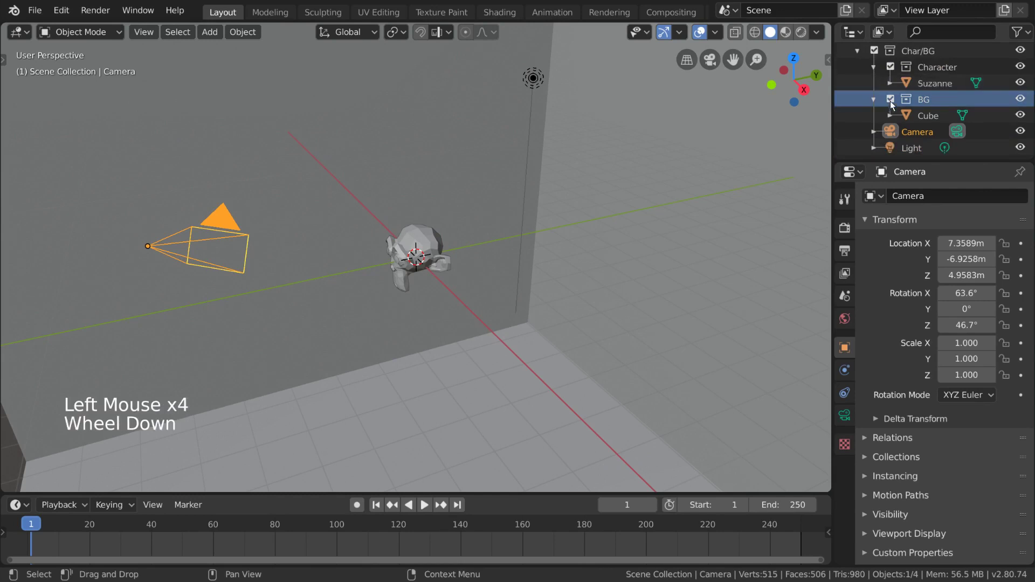
left_click(874, 51)
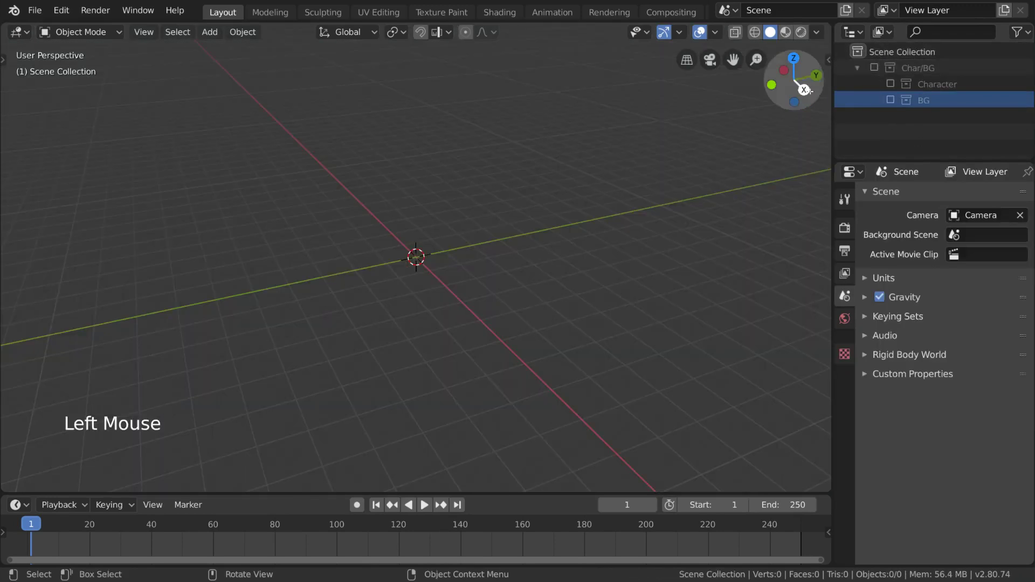
Include Char/BG again and toggle Character and BG off and back on.
left_click(875, 67)
scroll(948, 81, "down", 2)
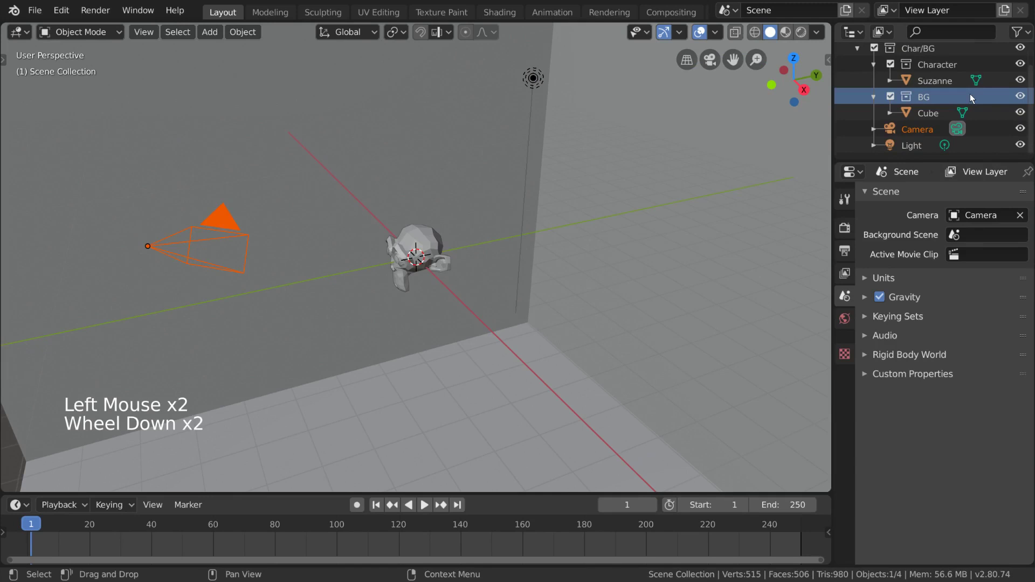
left_click(909, 66)
left_click(890, 64)
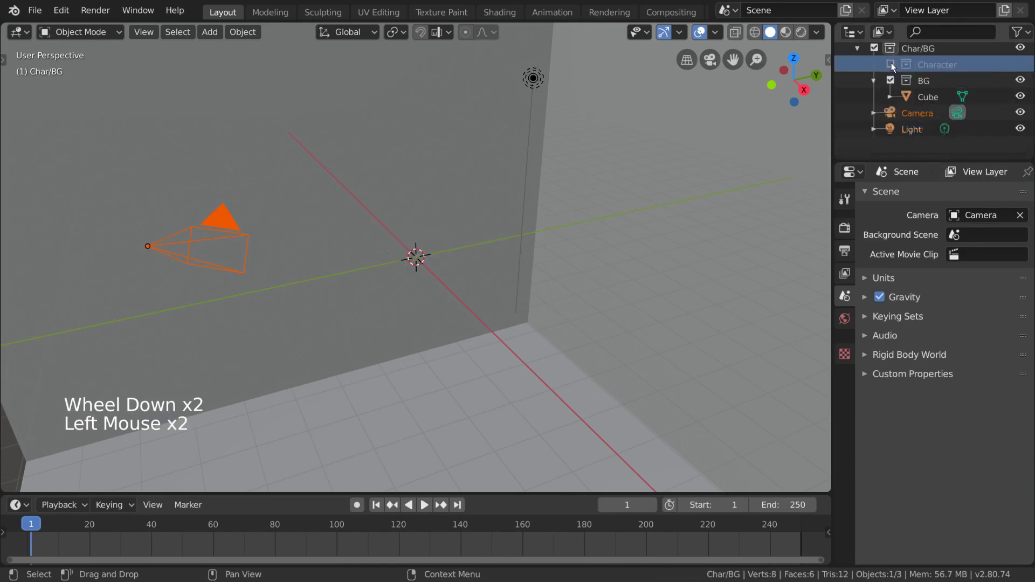
left_click(890, 80)
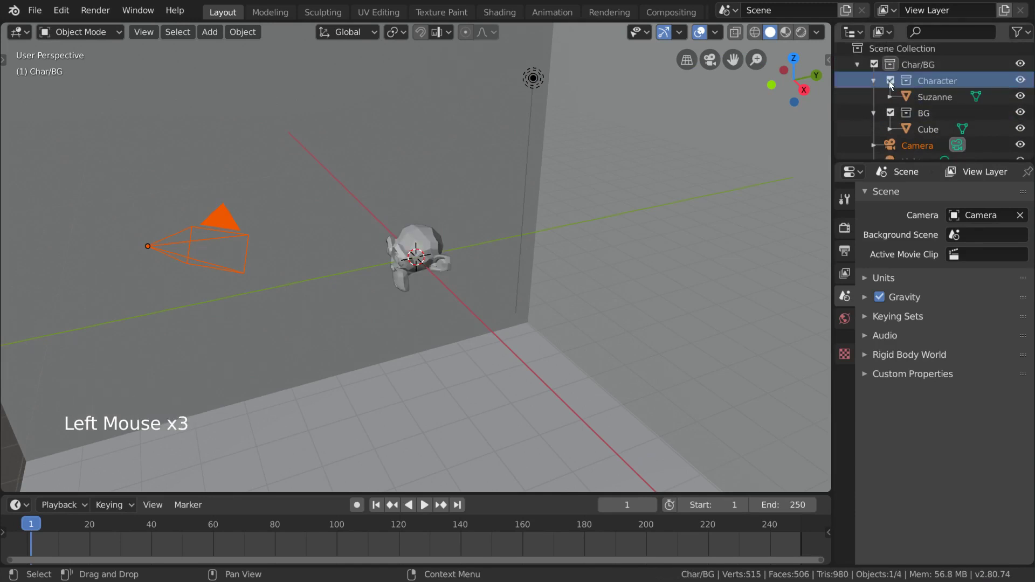
left_click(890, 113)
left_click(890, 113)
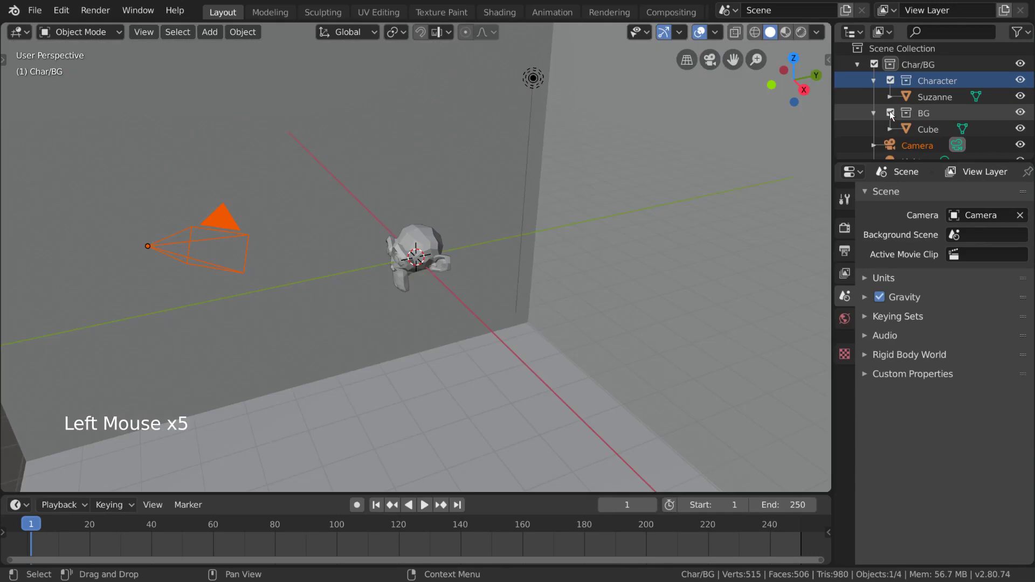
Select the light and camera, then re-test excluding BG and Character, restoring both.
left_click(533, 78)
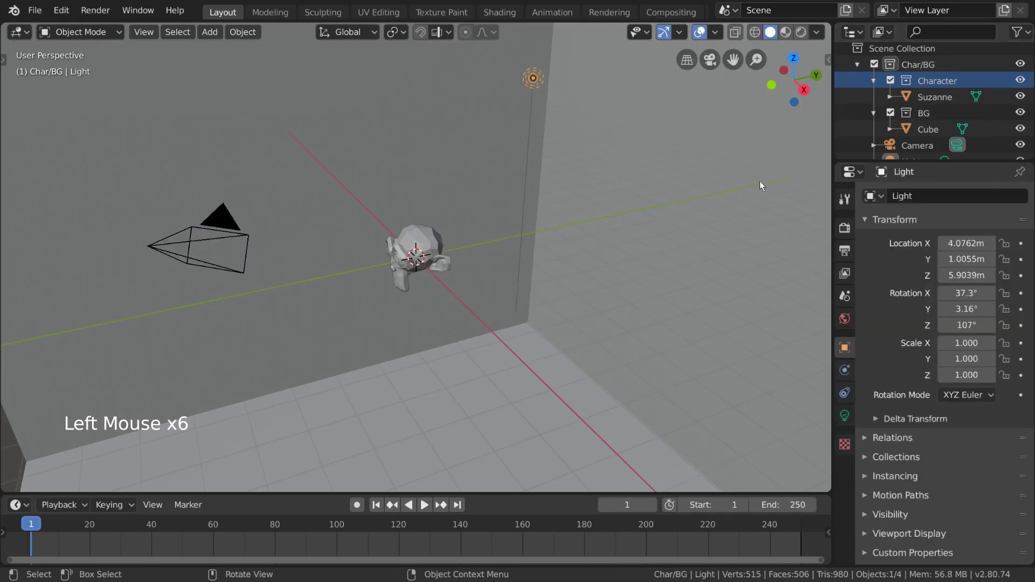
left_click(215, 239, "shift")
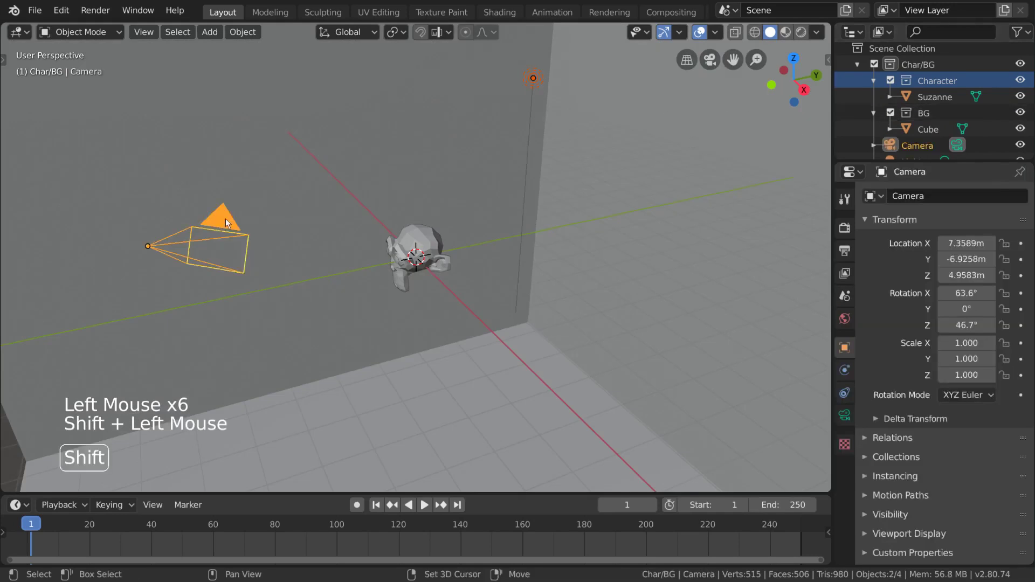
left_click(890, 113)
left_click(891, 113)
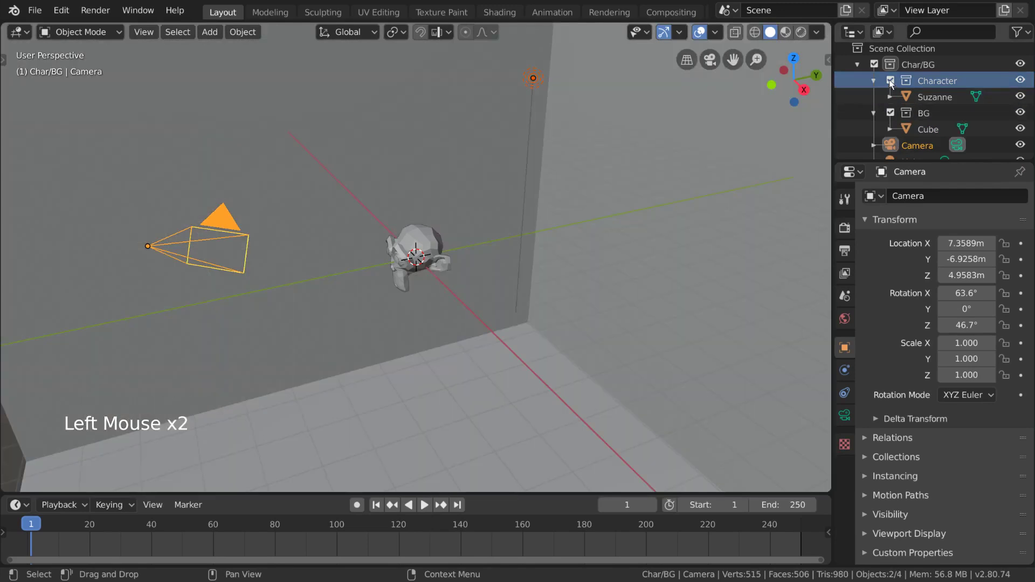
left_click(890, 81)
left_click(890, 81)
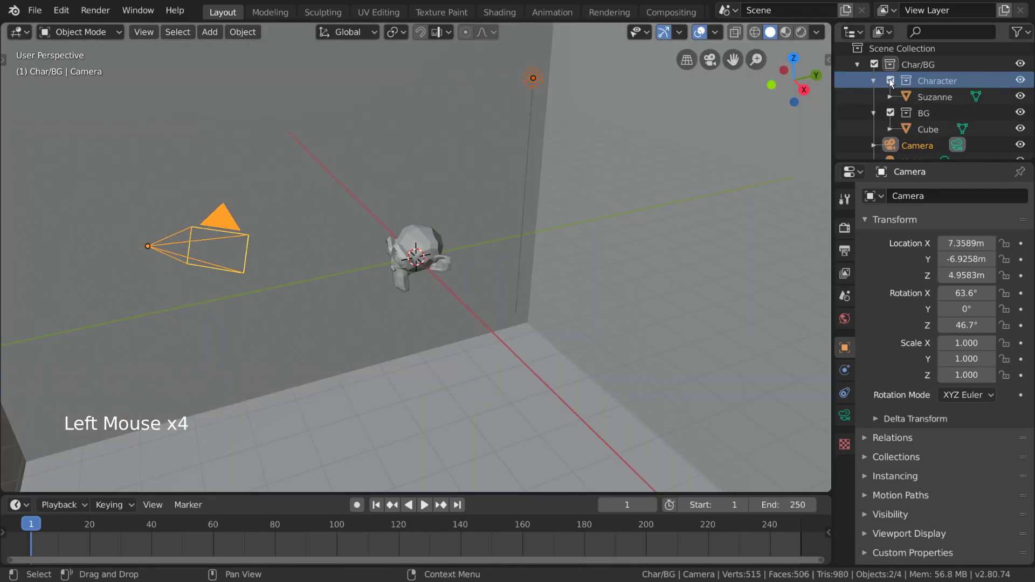
left_click(890, 113)
left_click(890, 113)
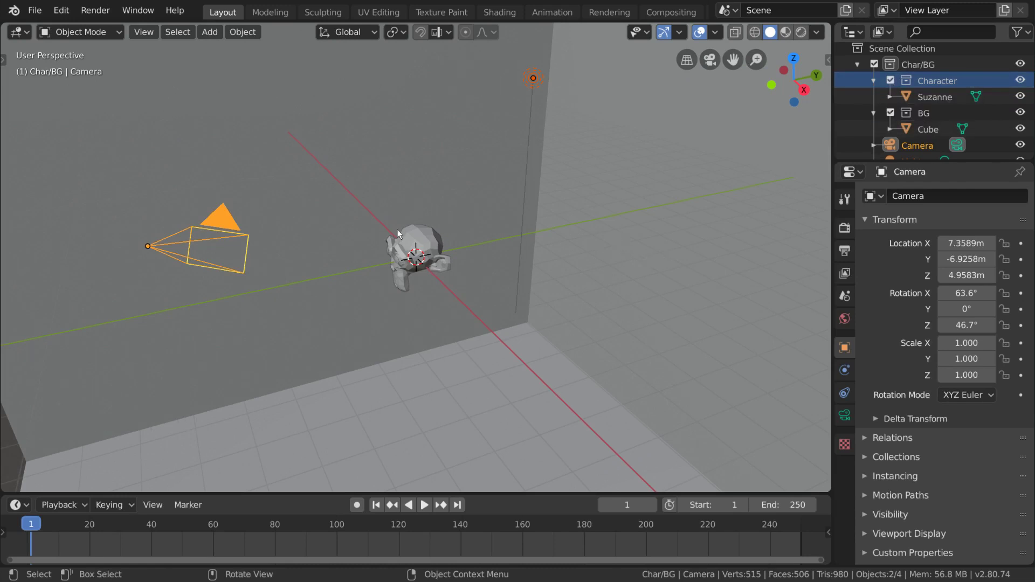
Link the camera additionally into the Character collection with Shift+M.
left_click(226, 219)
key("shift+m")
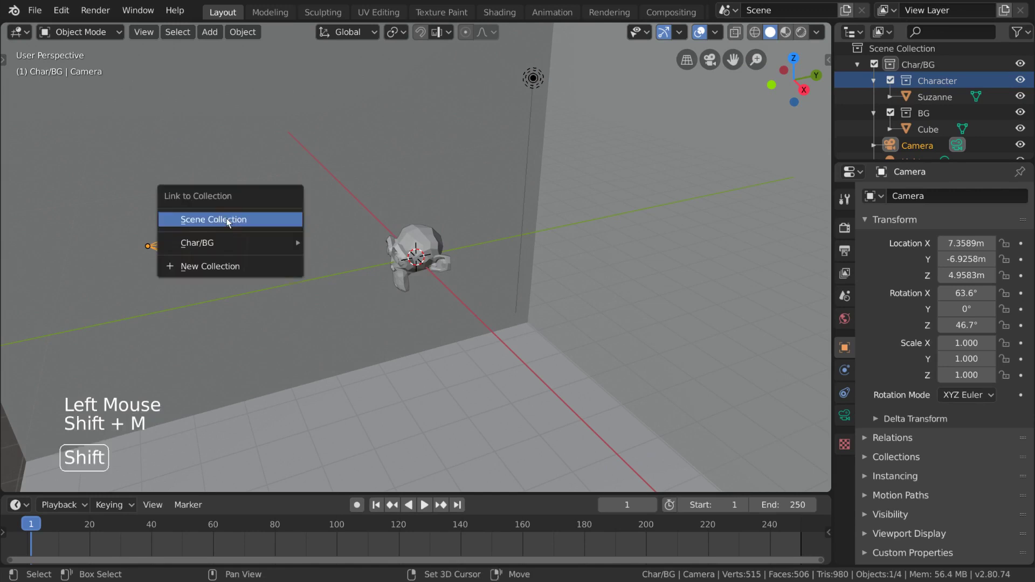
mouse_move(235, 241)
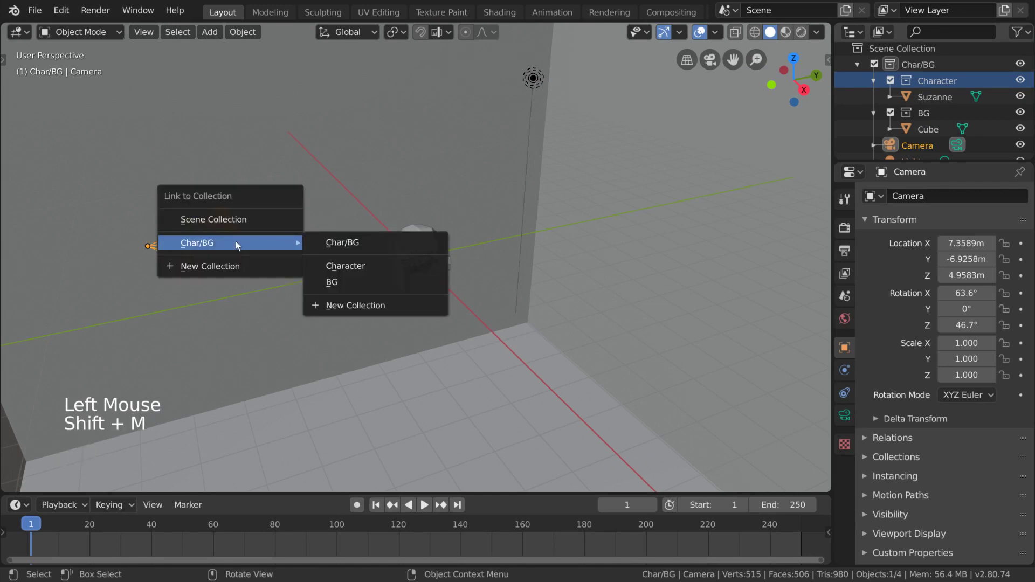
left_click(369, 264)
scroll(940, 113, "down", 2)
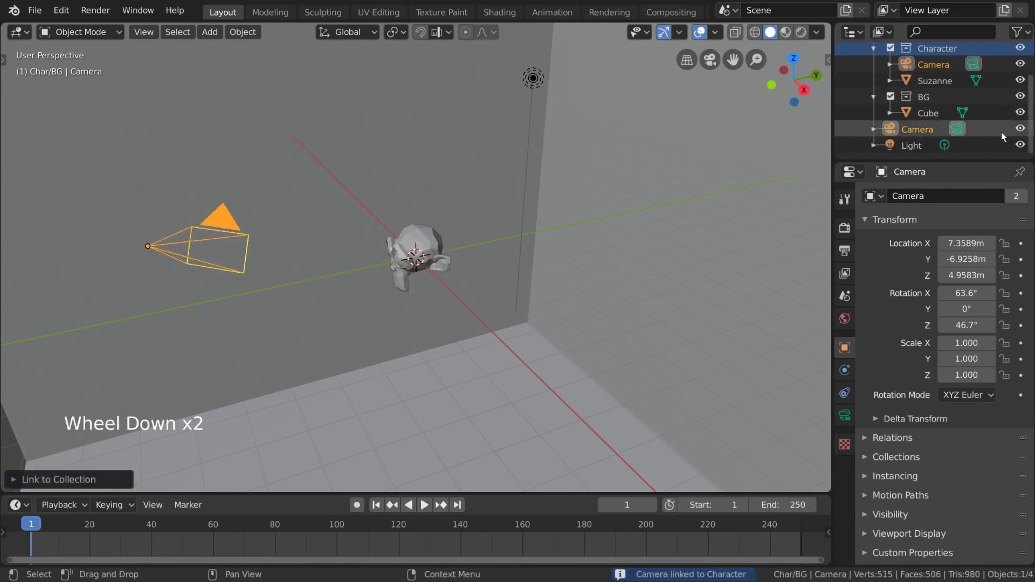
Unlink the Camera entry from the Character collection in the outliner.
double_click(1001, 152)
left_click(939, 68)
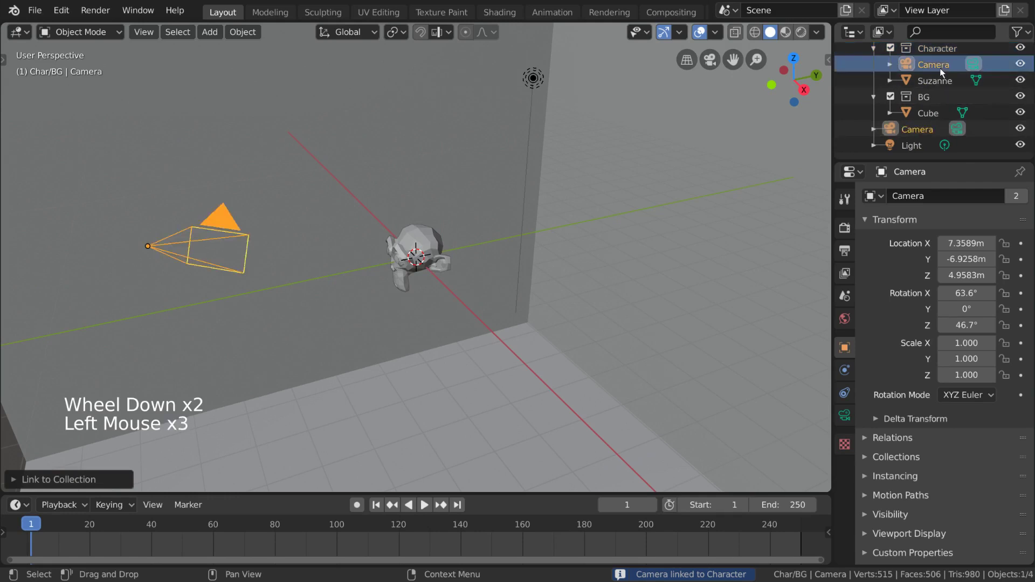
left_click(925, 128)
left_click(939, 67)
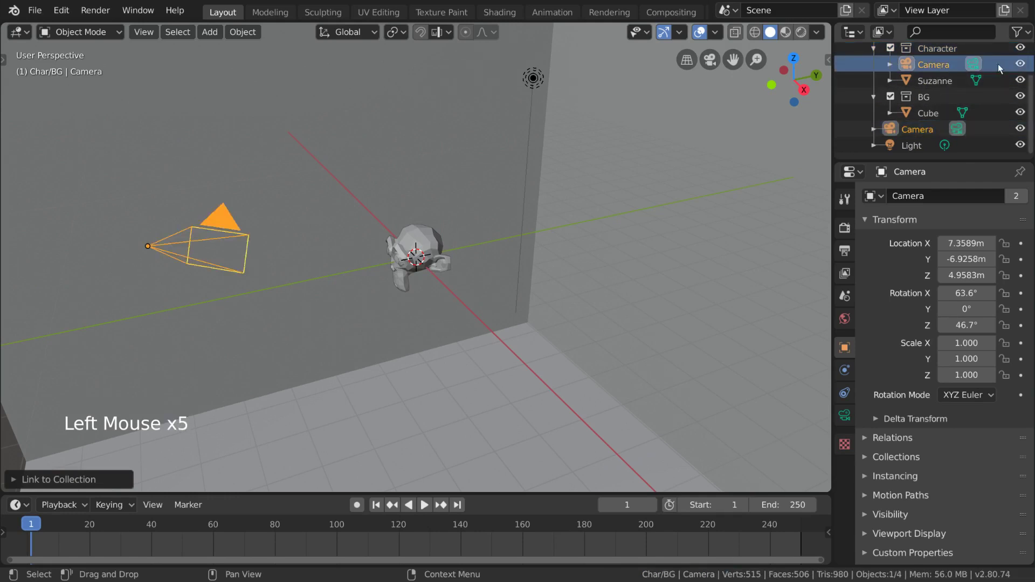
left_click(1021, 64)
double_click(1022, 65)
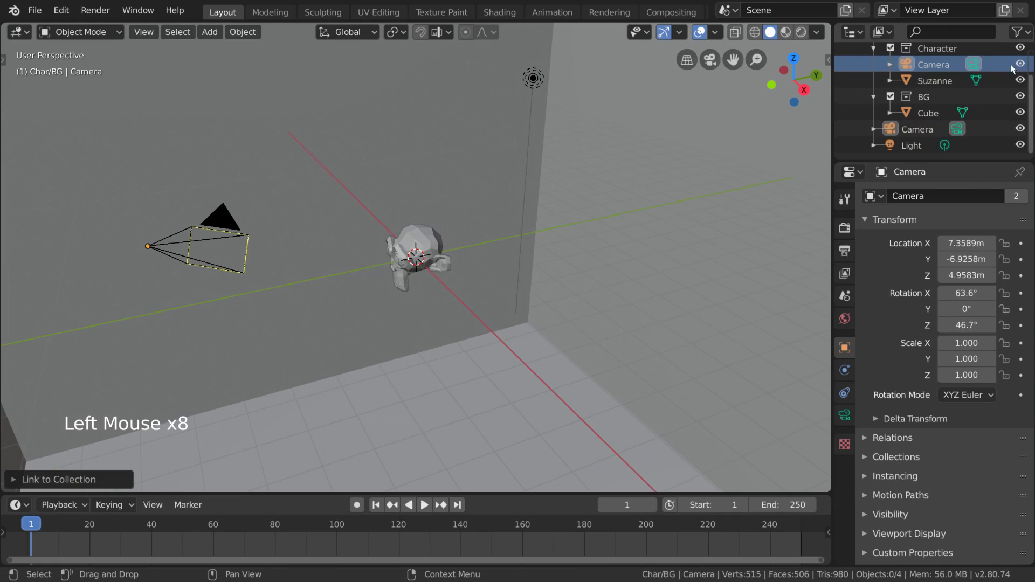
right_click(936, 67)
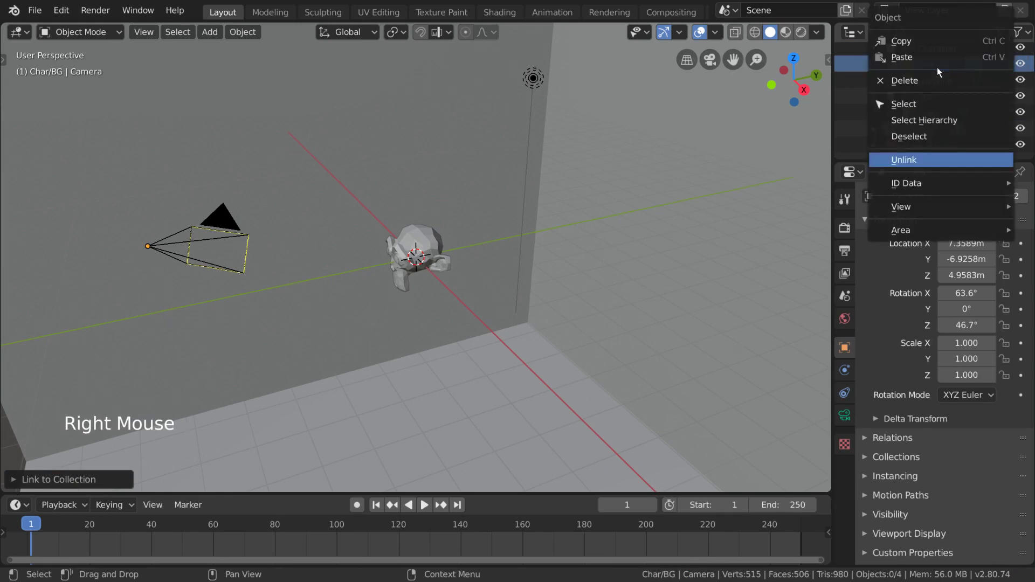
left_click(957, 160)
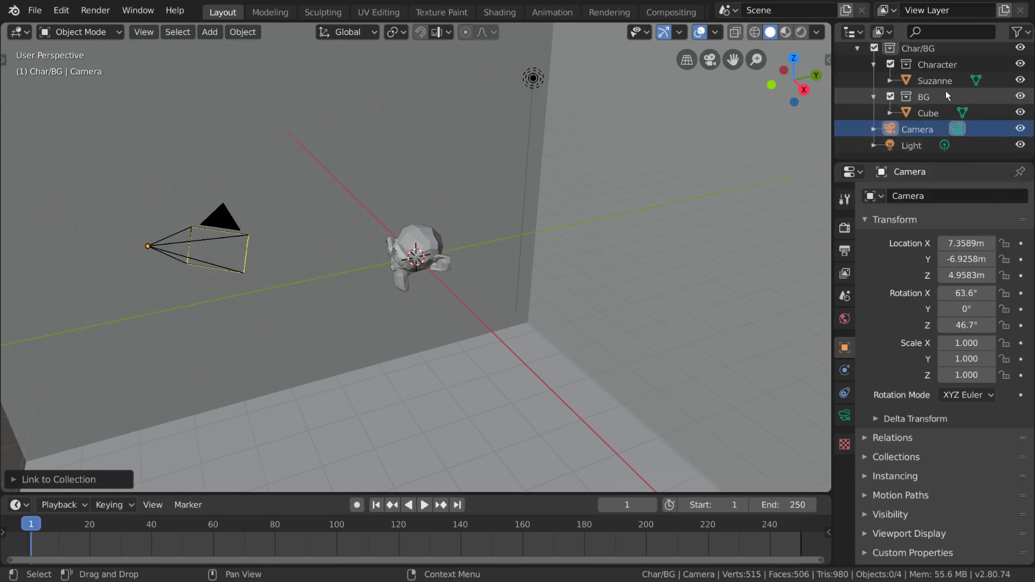
scroll(940, 78, "up", 2)
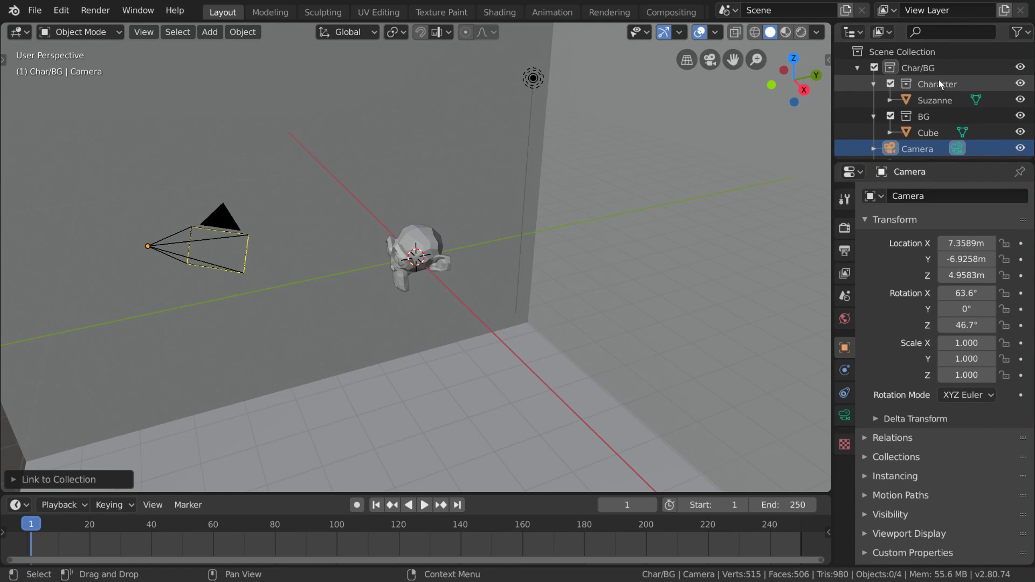
scroll(939, 82, "down", 2)
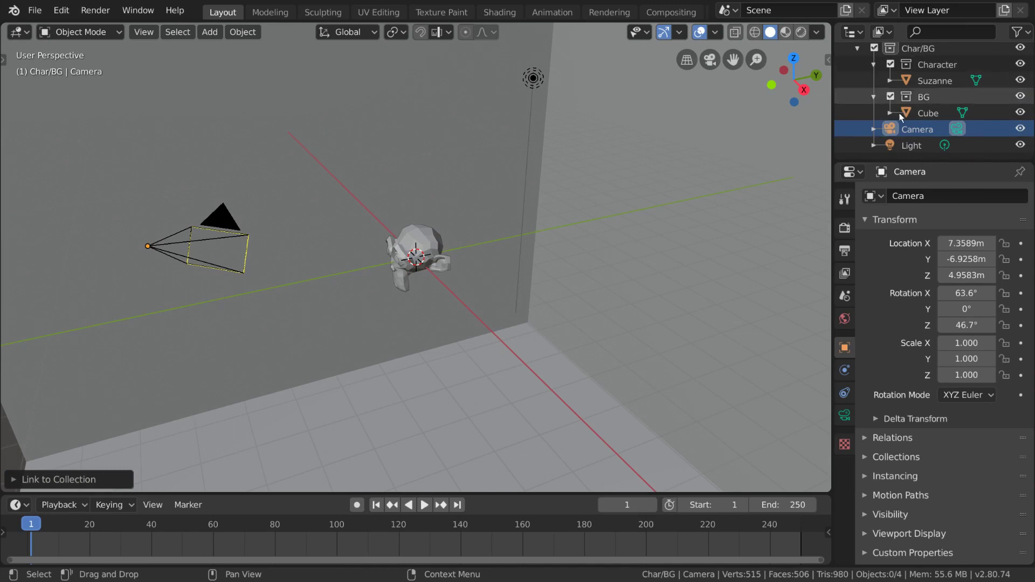
Collapse BG and Character, briefly re-expand each, then collapse Char/BG.
left_click(874, 97)
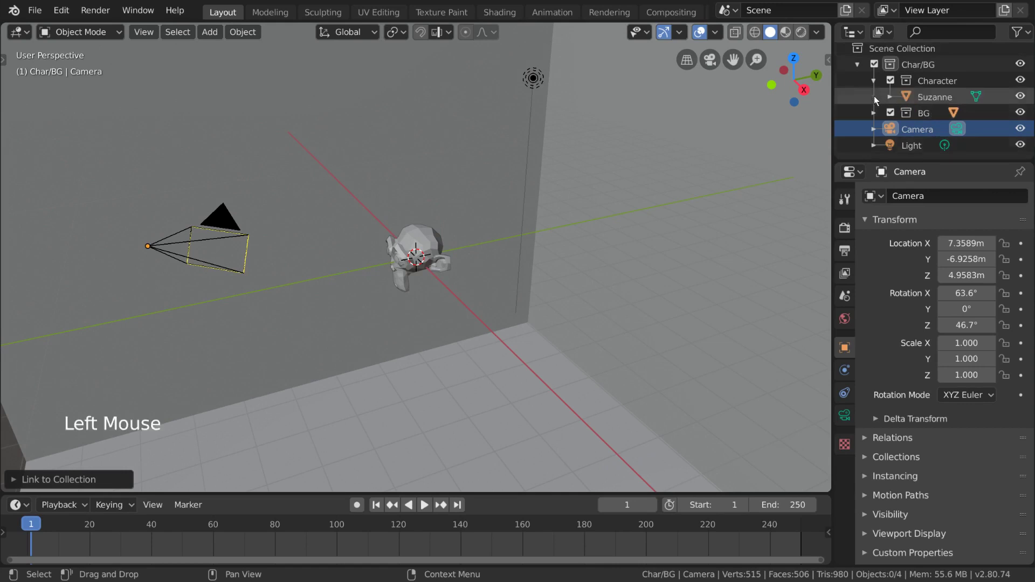
left_click(873, 80)
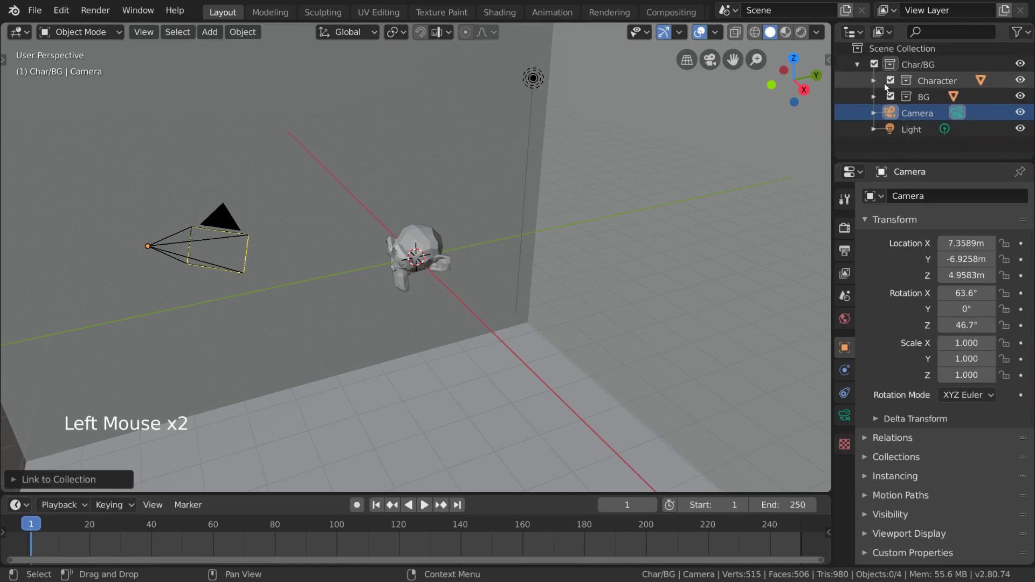
scroll(977, 107, "up", 1)
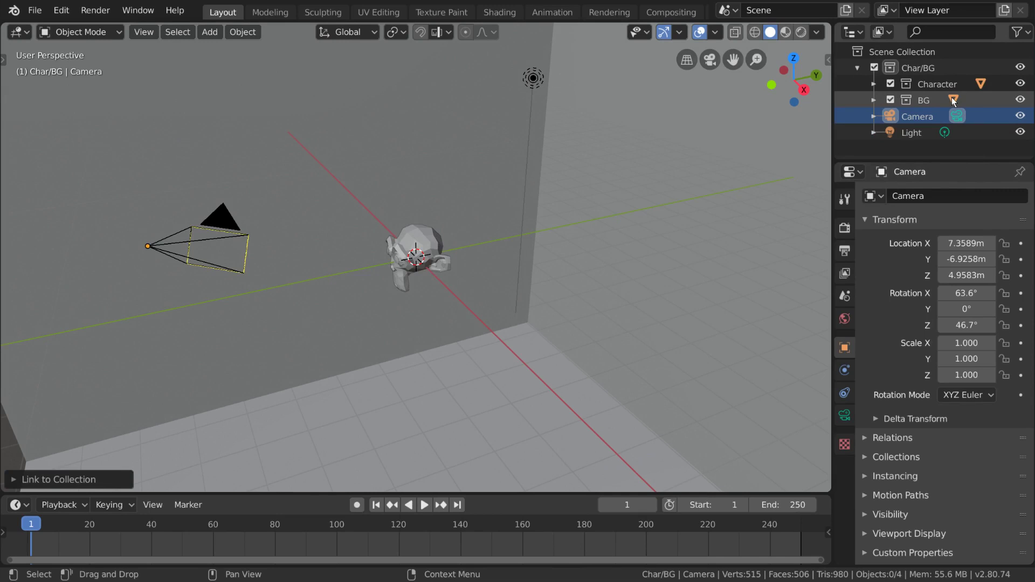
left_click(874, 99)
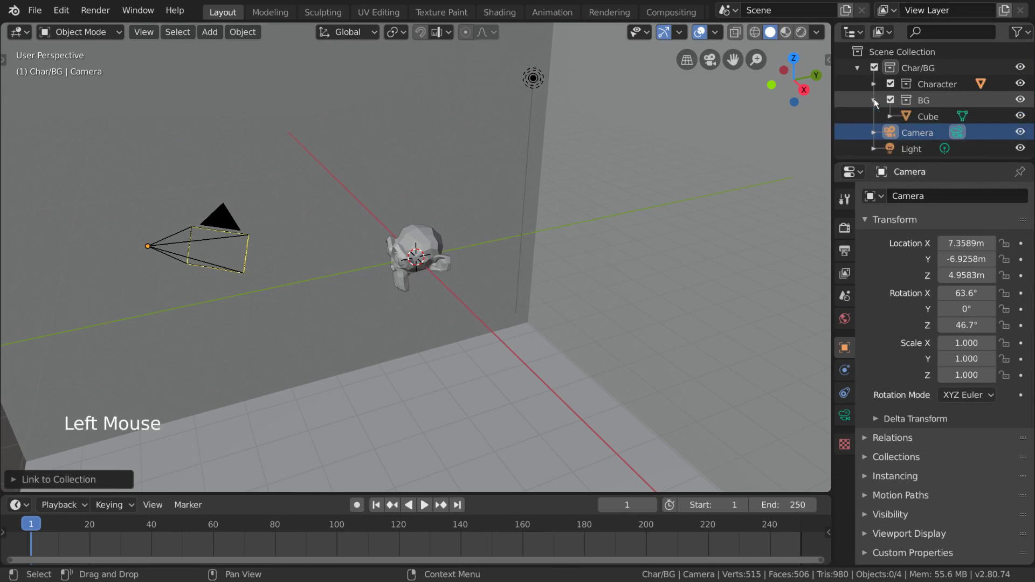
left_click(874, 99)
left_click(870, 84)
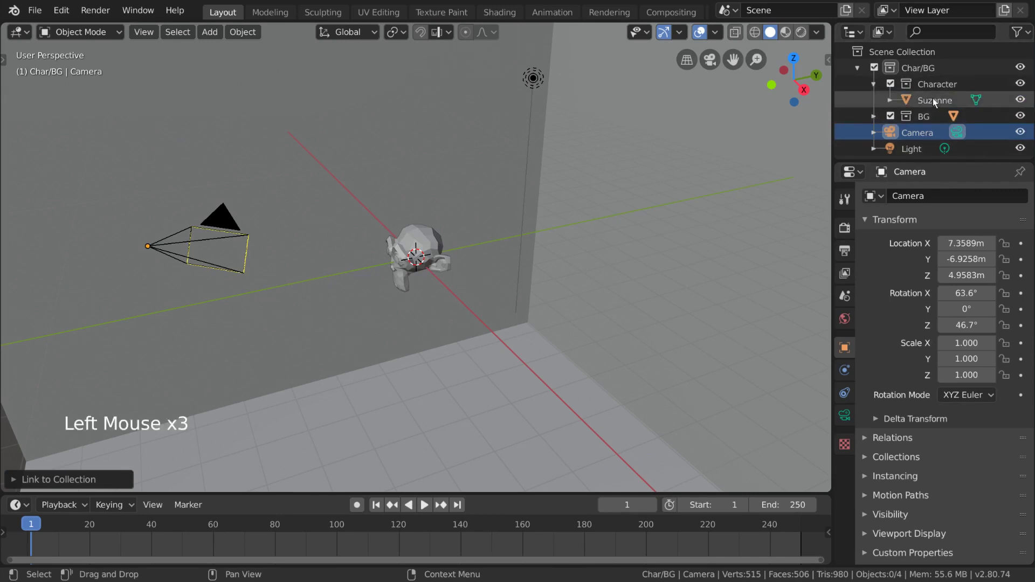
left_click(873, 84)
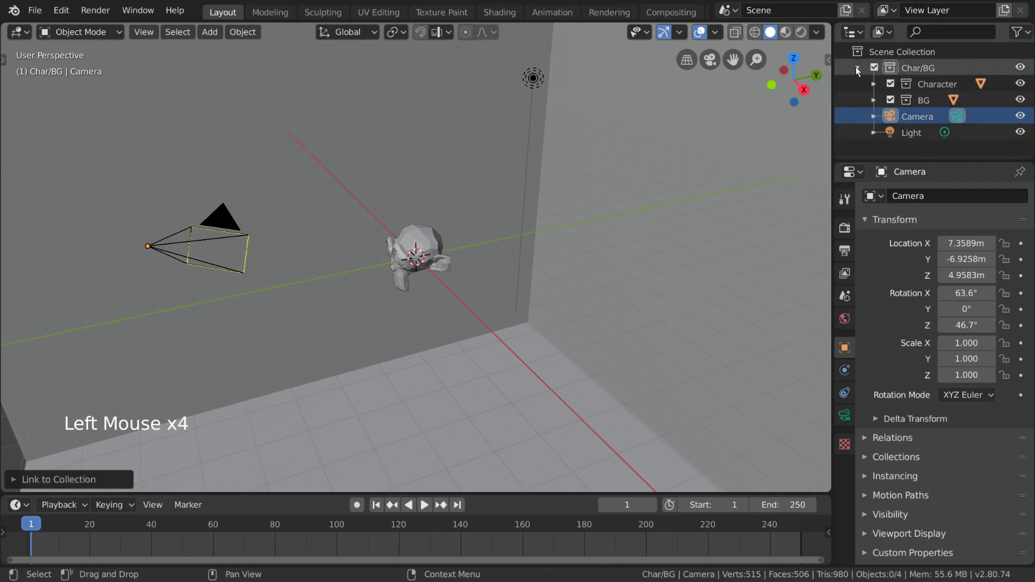
left_click(856, 67)
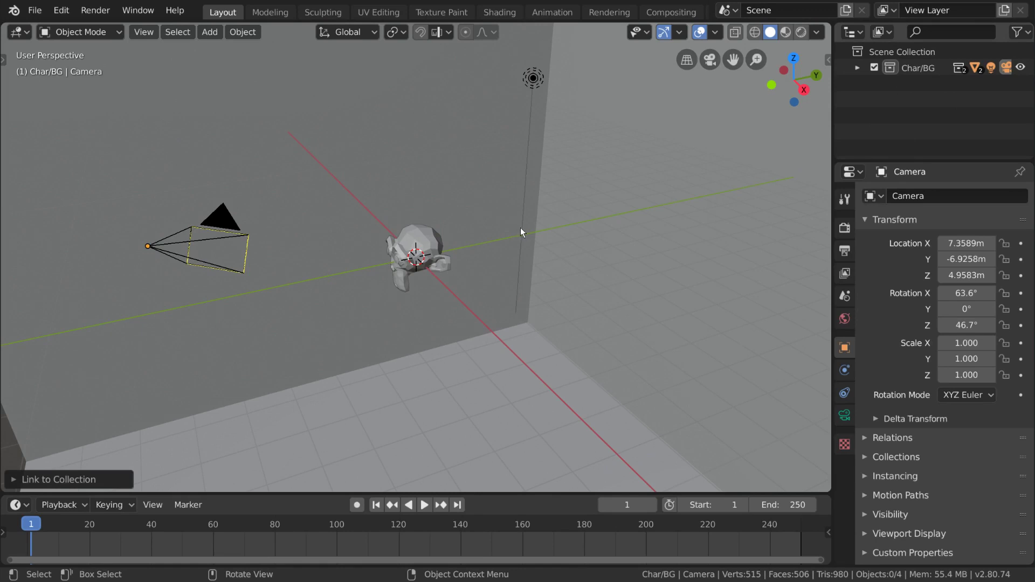
Delete the Char/BG collection, then expand BG and Character to show Cube and Suzanne.
left_click(933, 69)
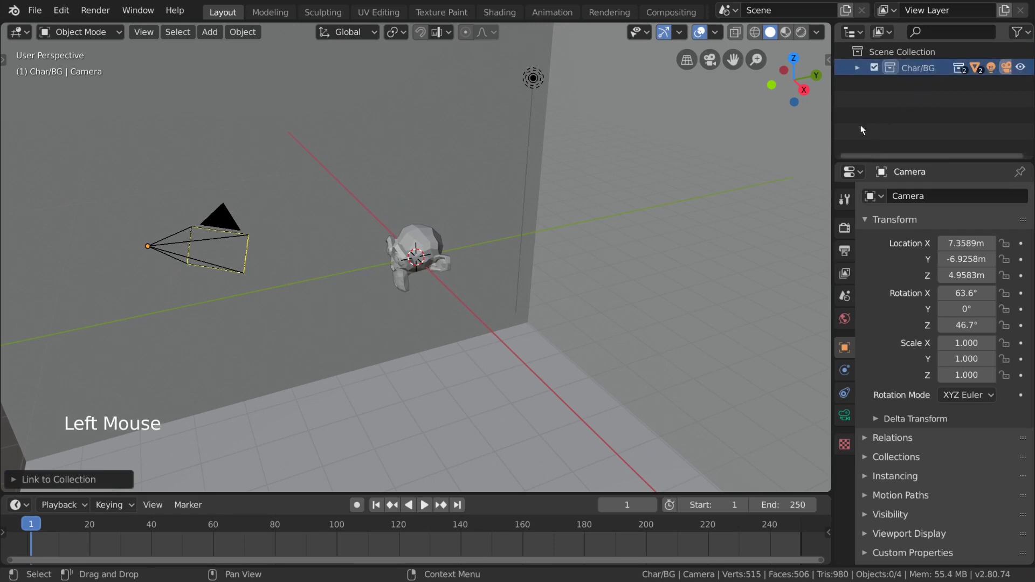
key("Delete")
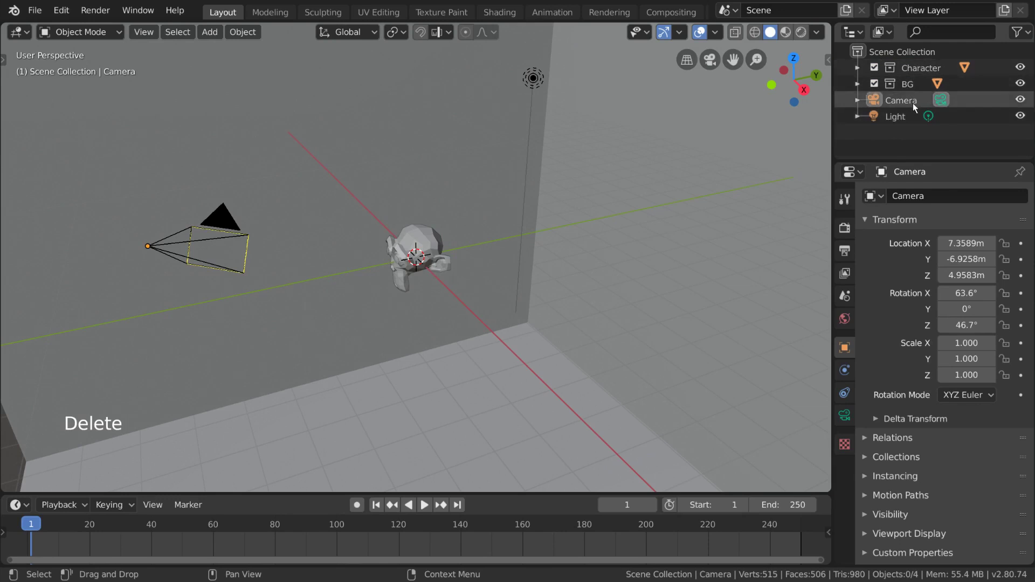
left_click(858, 84)
left_click(858, 67)
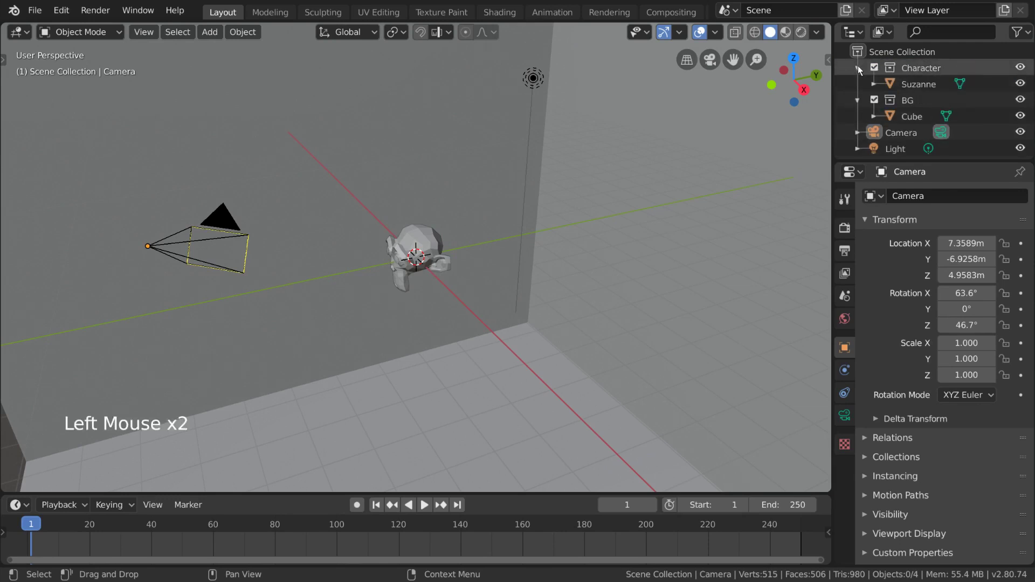
scroll(953, 91, "down", 2)
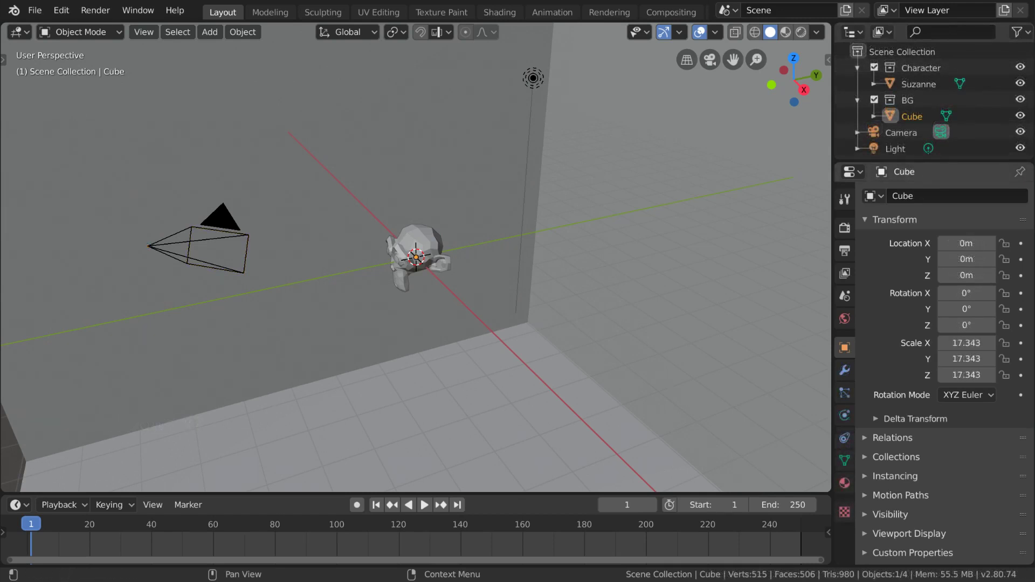
Hide and re-show the Character, BG and Camera items in the viewport.
left_click(1019, 67)
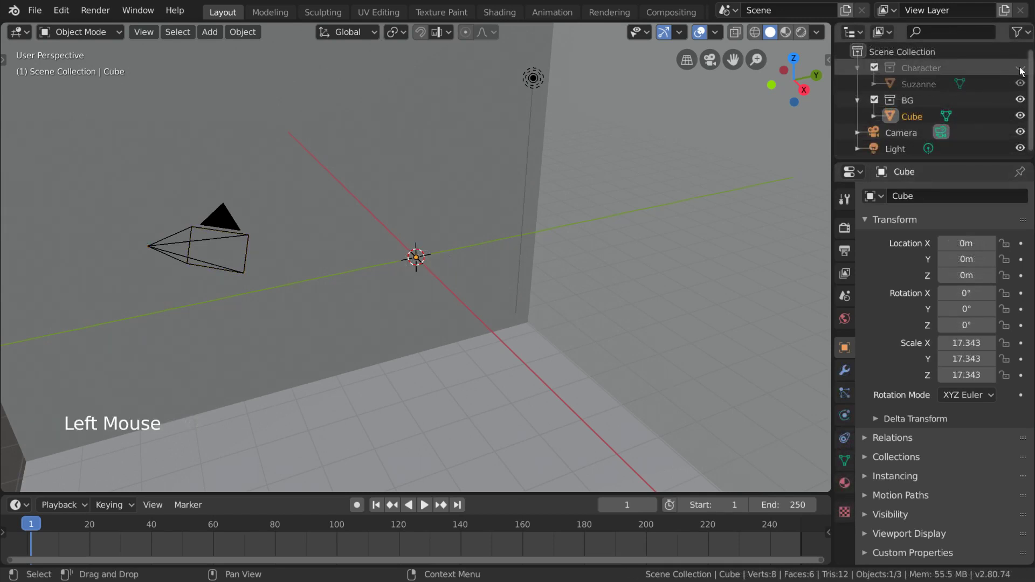
left_click(1019, 68)
left_click(1020, 101)
left_click(1019, 100)
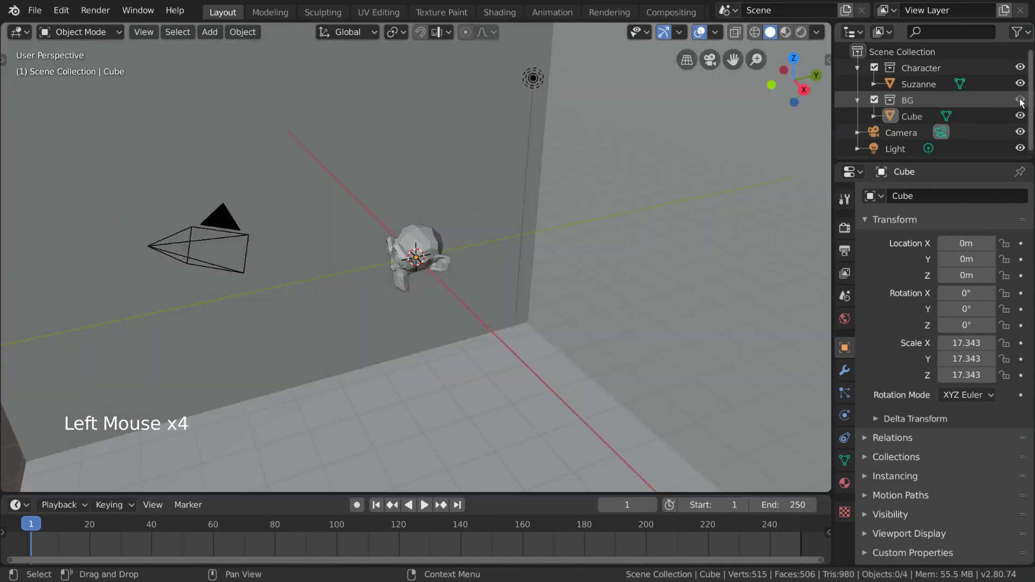
left_click(1019, 133)
left_click(1020, 132)
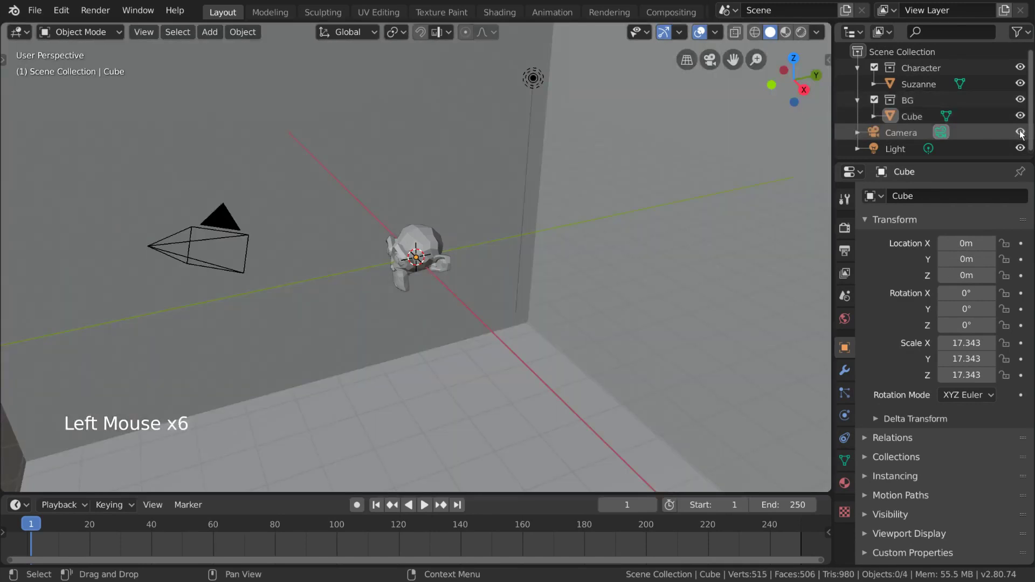
left_click(1019, 101)
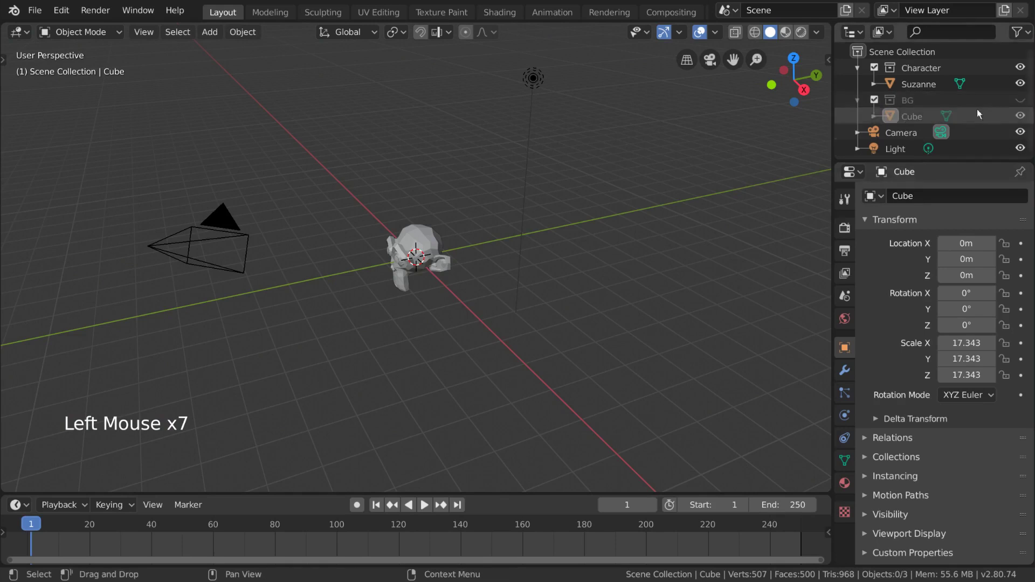
left_click(1020, 101)
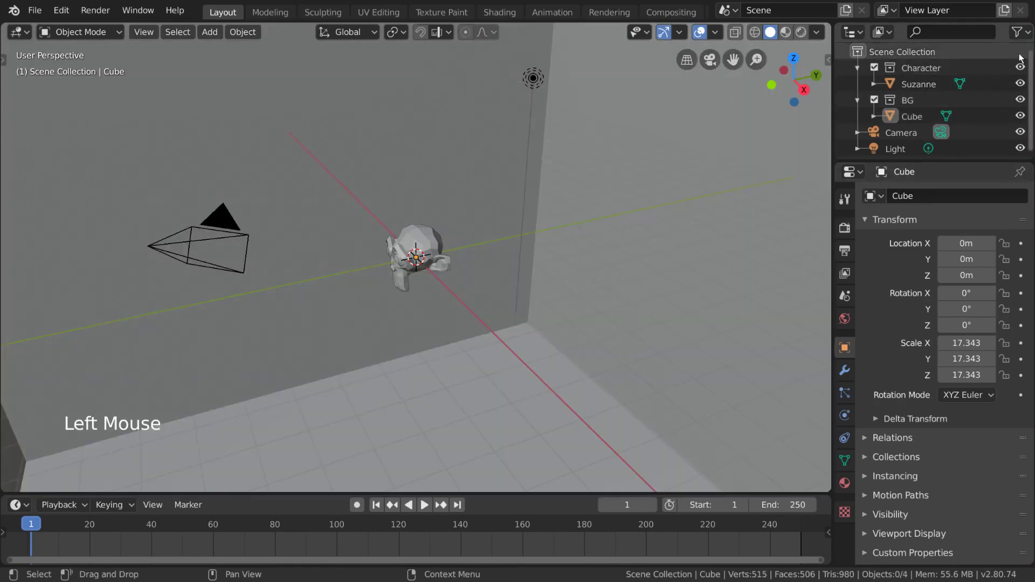
Enable the Selectable outliner toggle and make Character unselectable, confirming Suzanne can't be picked.
left_click(1022, 33)
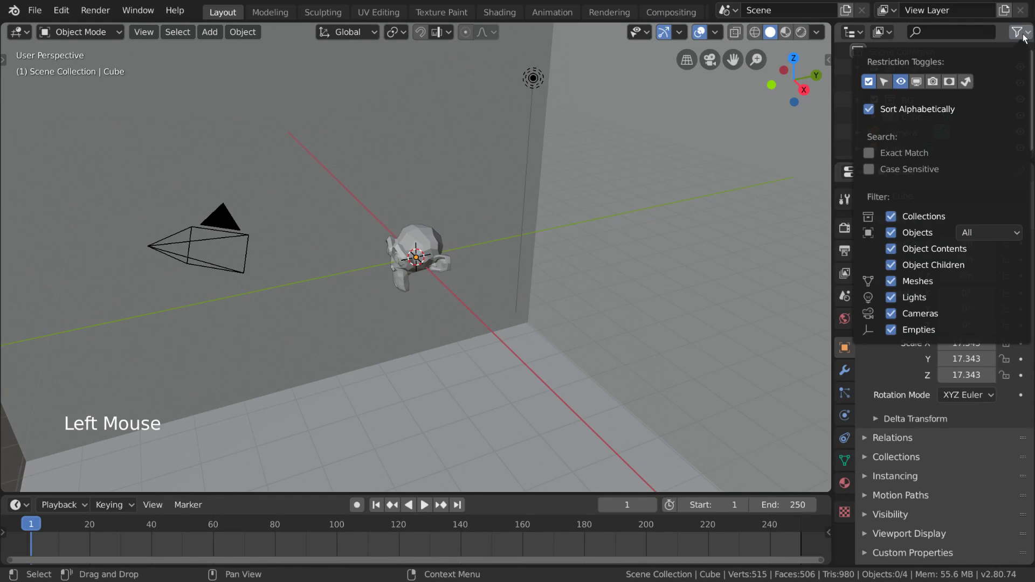
left_click(885, 81)
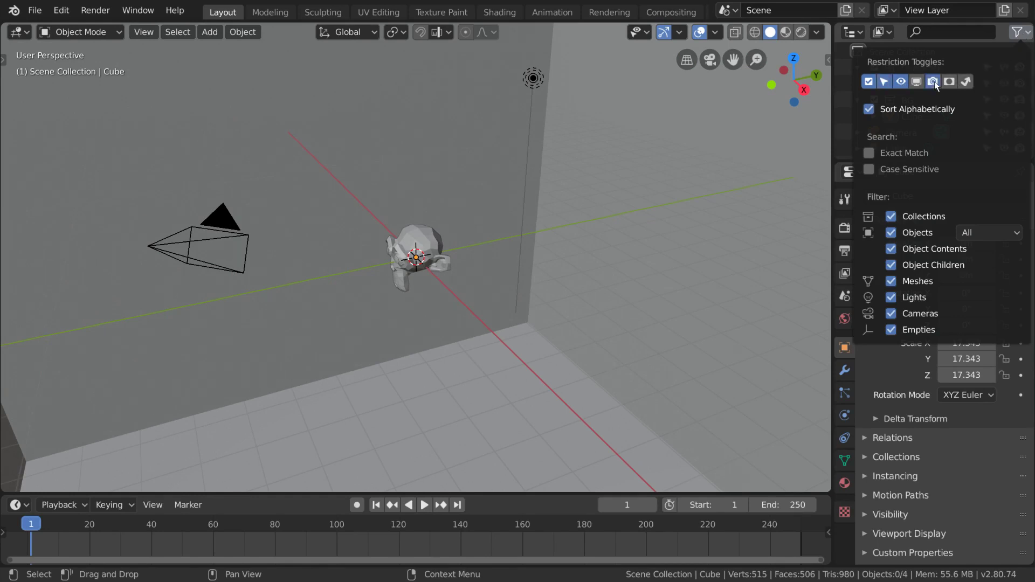
left_click(987, 68)
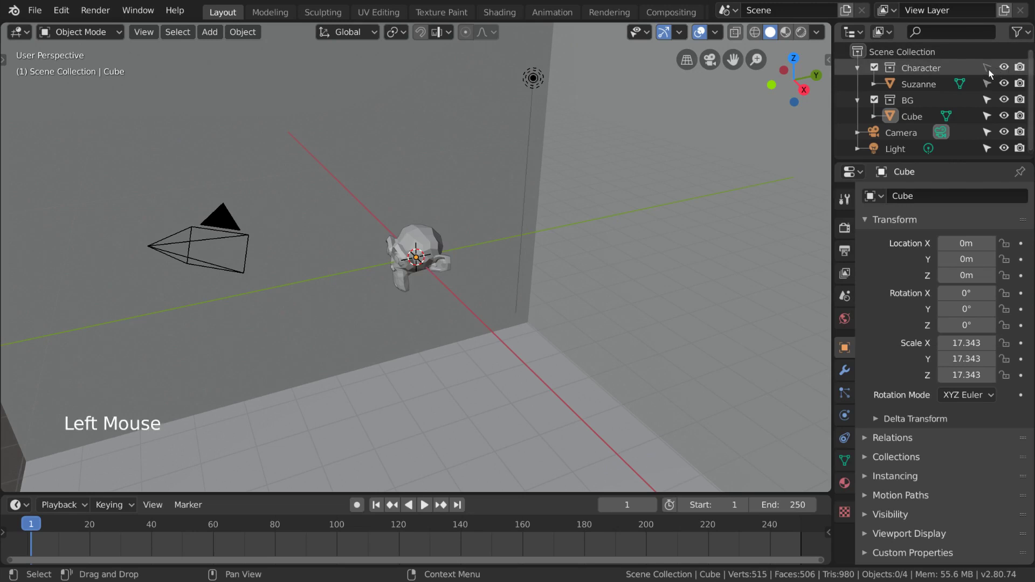
left_click(425, 239)
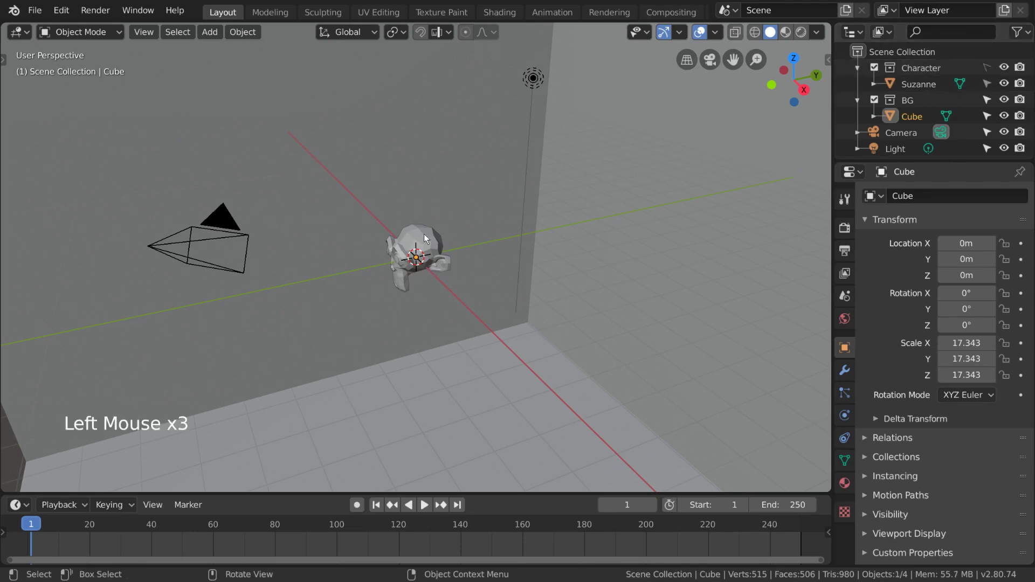